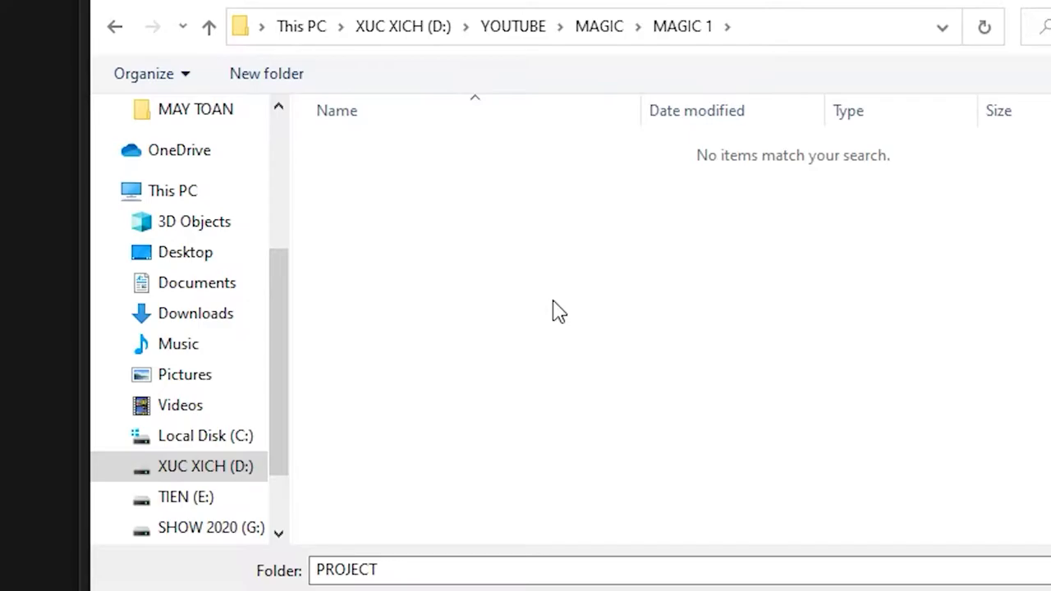
- Create a project named "BEAN TRICK shot" in the D:\YOUTUBE\MAGIC\MAGIC 1\PROJECT folder
click(844, 558)
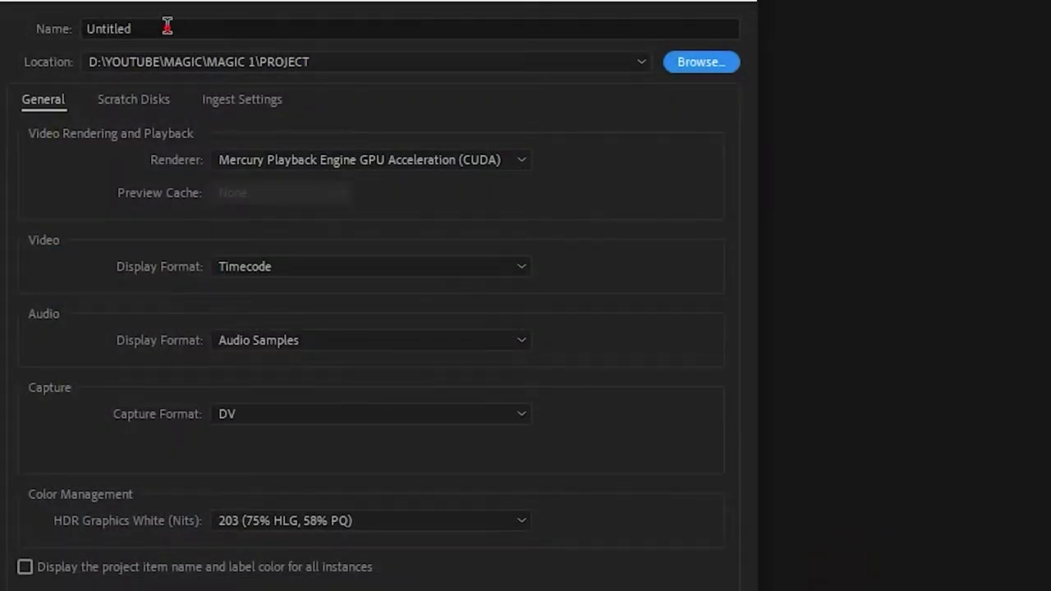
click(166, 27)
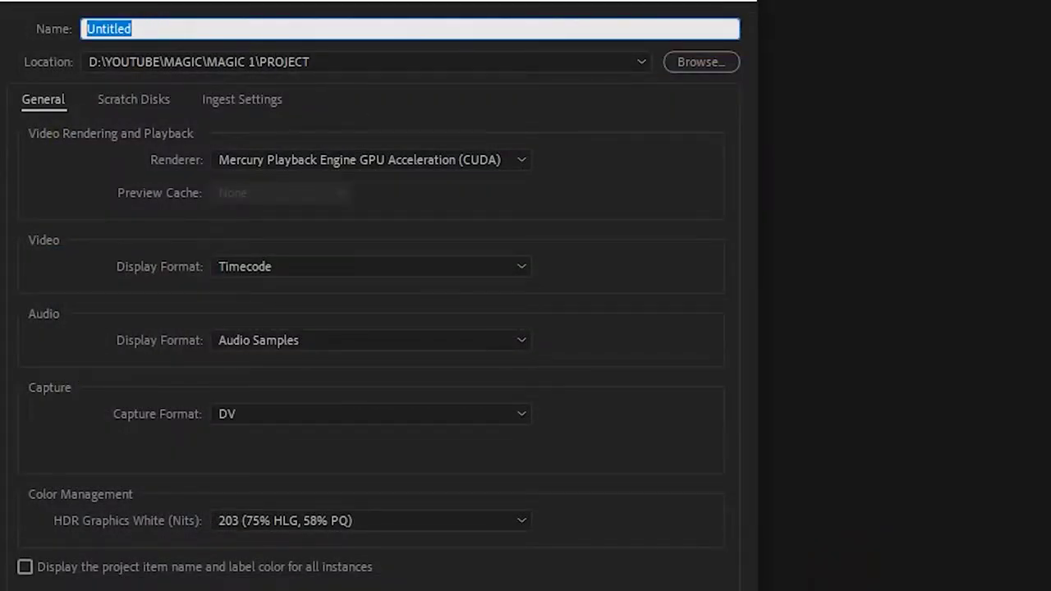
text(BEAN TRIC)
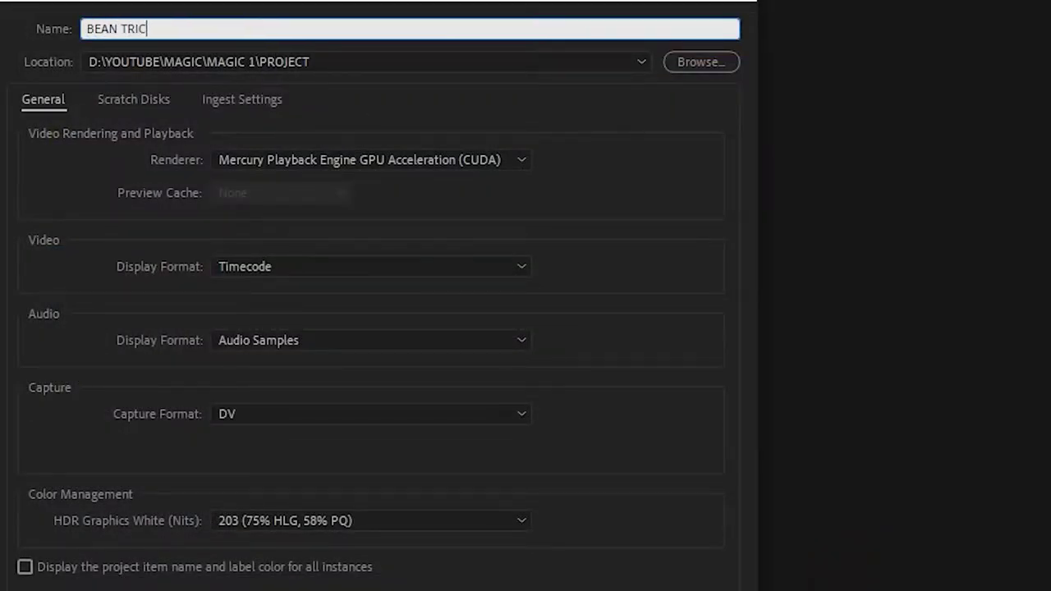
text(K)
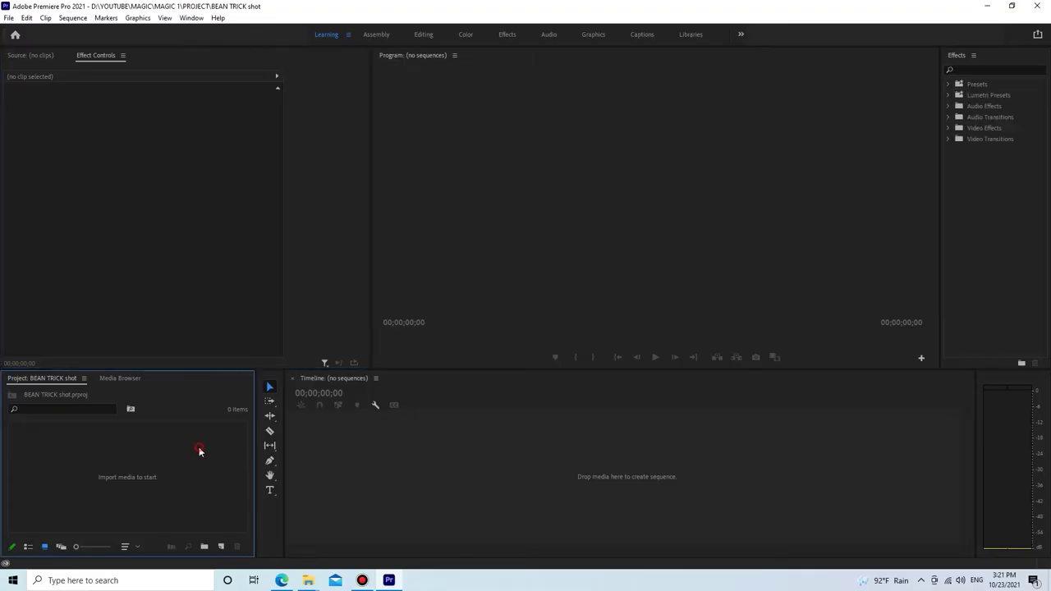
- Import the two video clips P1533673.MOV and P1533668.MOV into the project
double_click(199, 450)
drag(255, 187, 365, 123)
drag(464, 150, 464, 151)
click(622, 547)
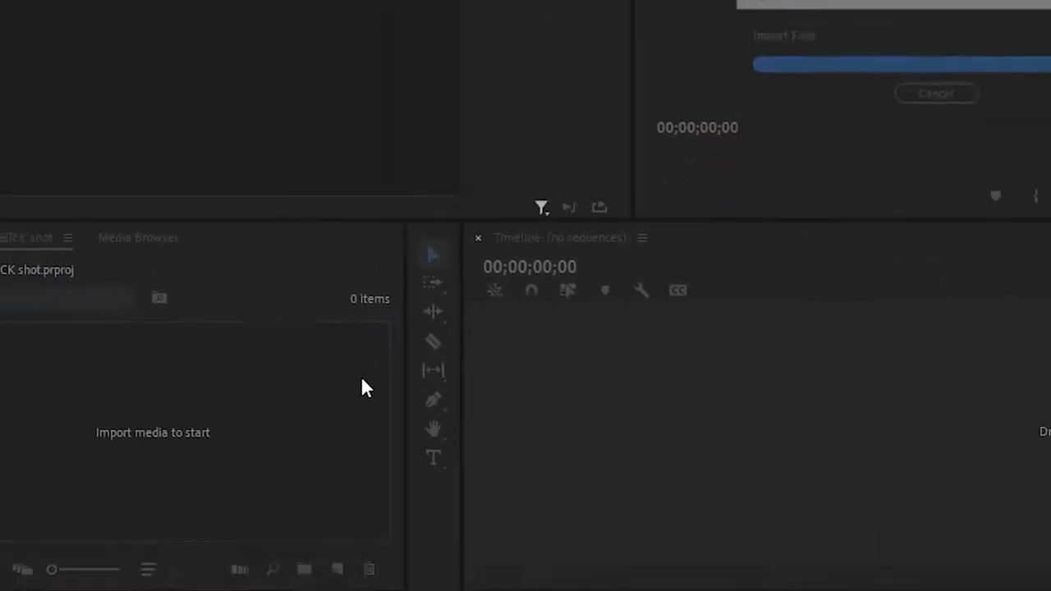
- Start a new sequence with the Custom editing mode and a frame size of 1920 by 1080
right_click(269, 513)
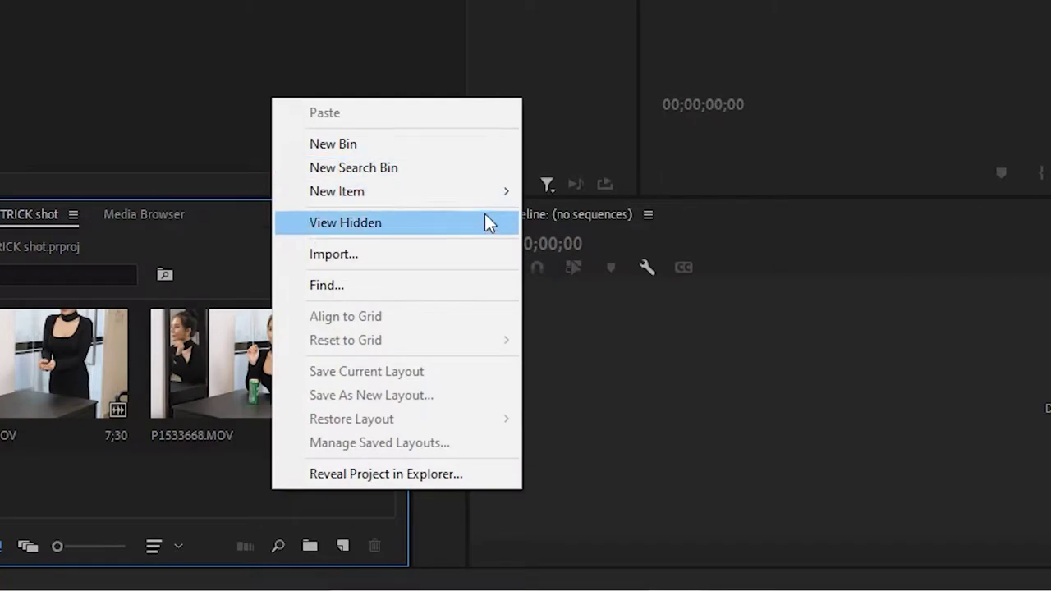
mouse_move(487, 202)
click(649, 192)
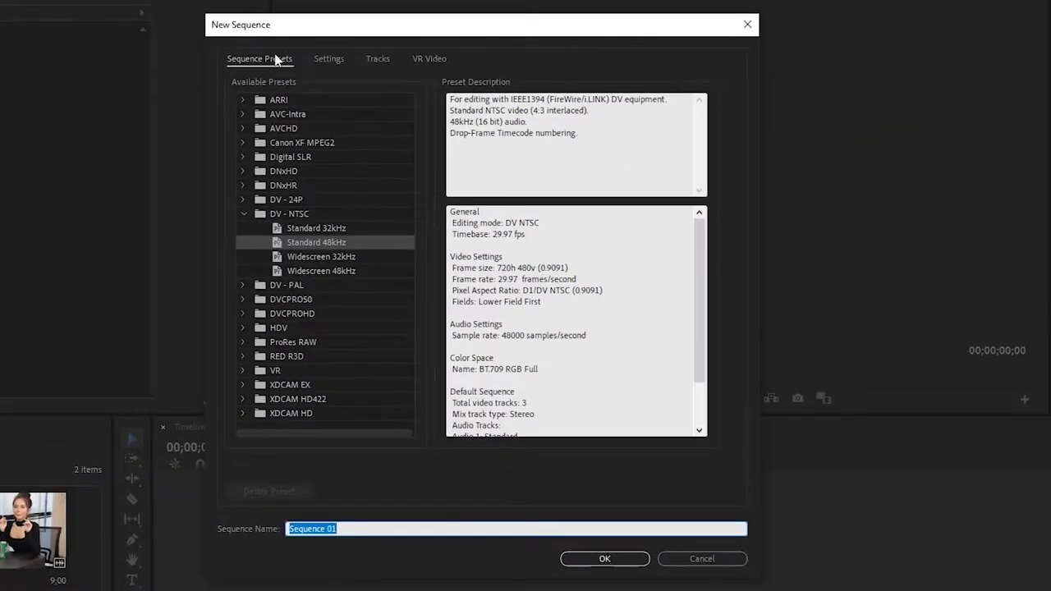
click(328, 58)
click(439, 83)
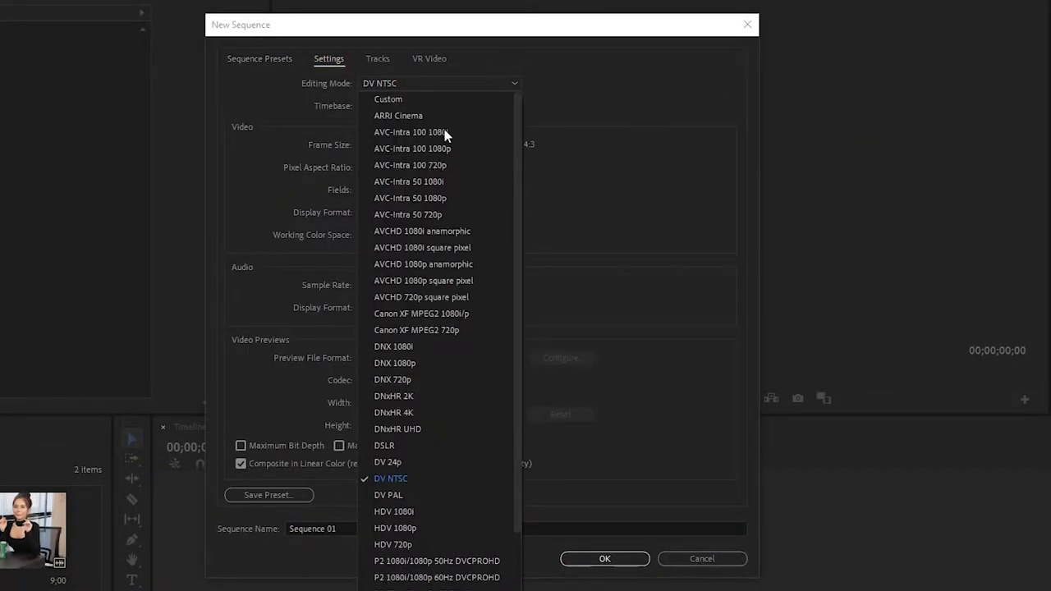
click(415, 99)
click(379, 145)
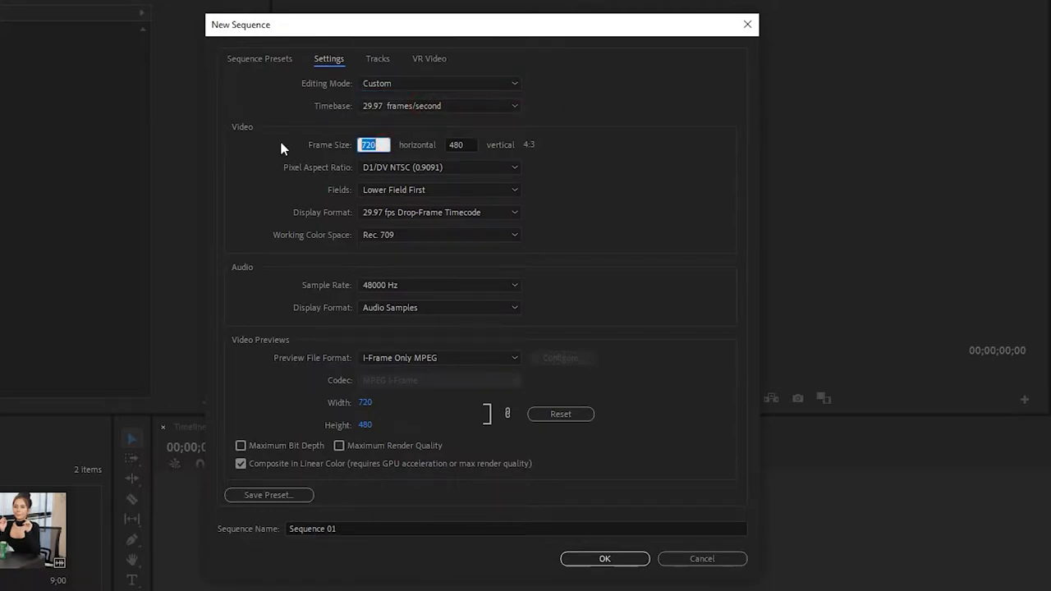
text(192)
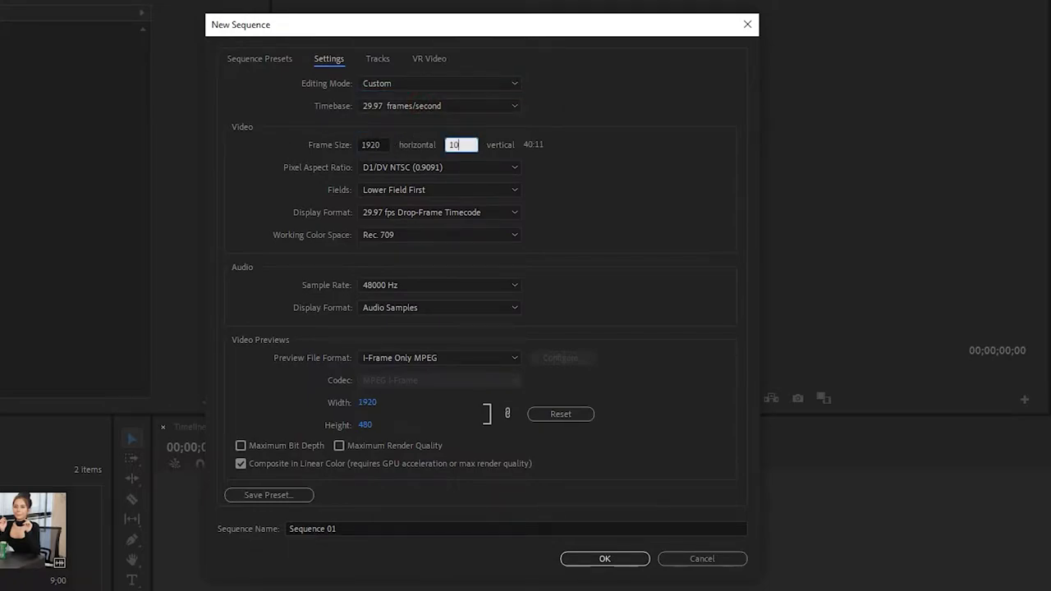
- Set the sequence to Square Pixels (1.0) and No Fields (Progressive Scan), keeping the drop-frame timecode display format
click(411, 165)
click(430, 180)
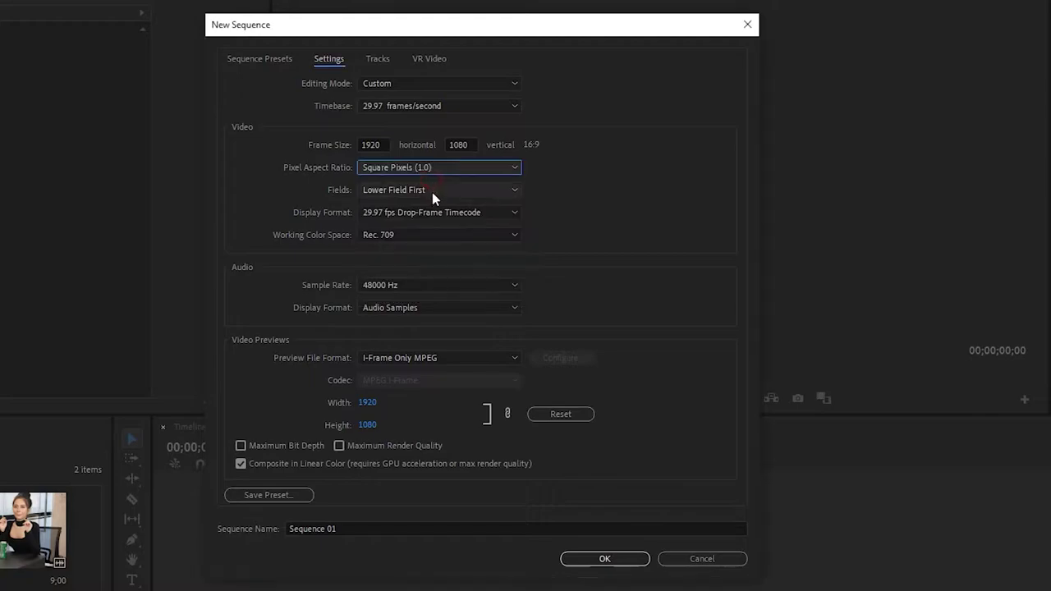
click(432, 191)
click(438, 206)
click(438, 212)
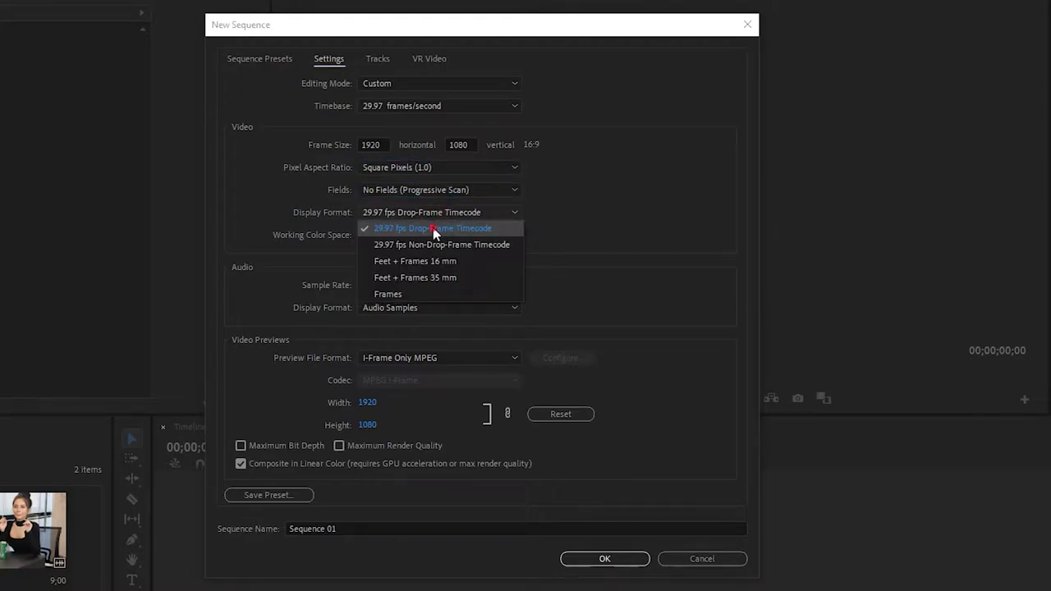
click(433, 228)
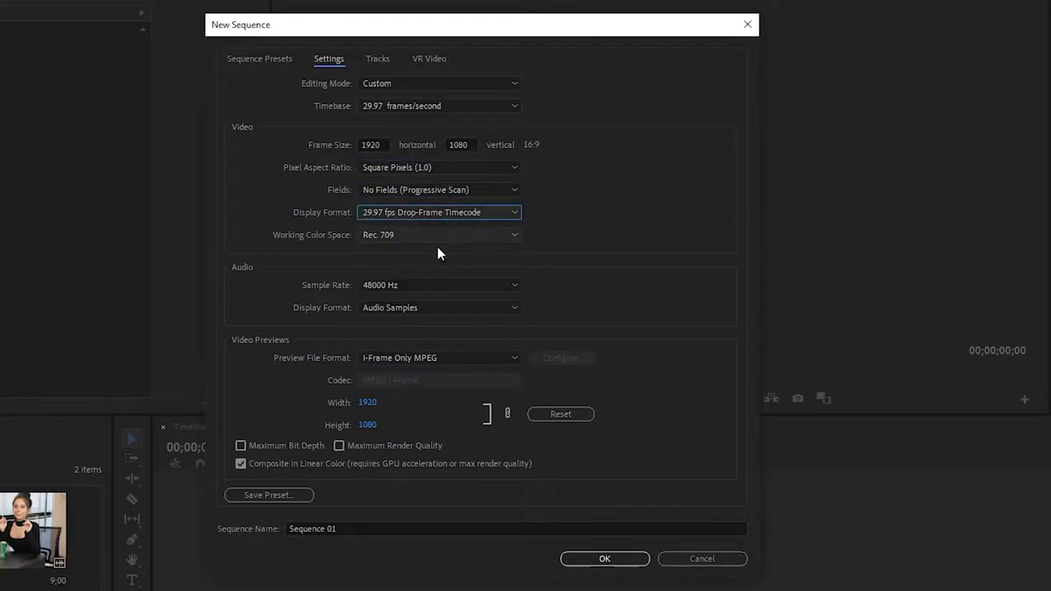
- Set the timebase to 59.94 frames/second, name the sequence "BEAN TRICK" and create it
click(421, 105)
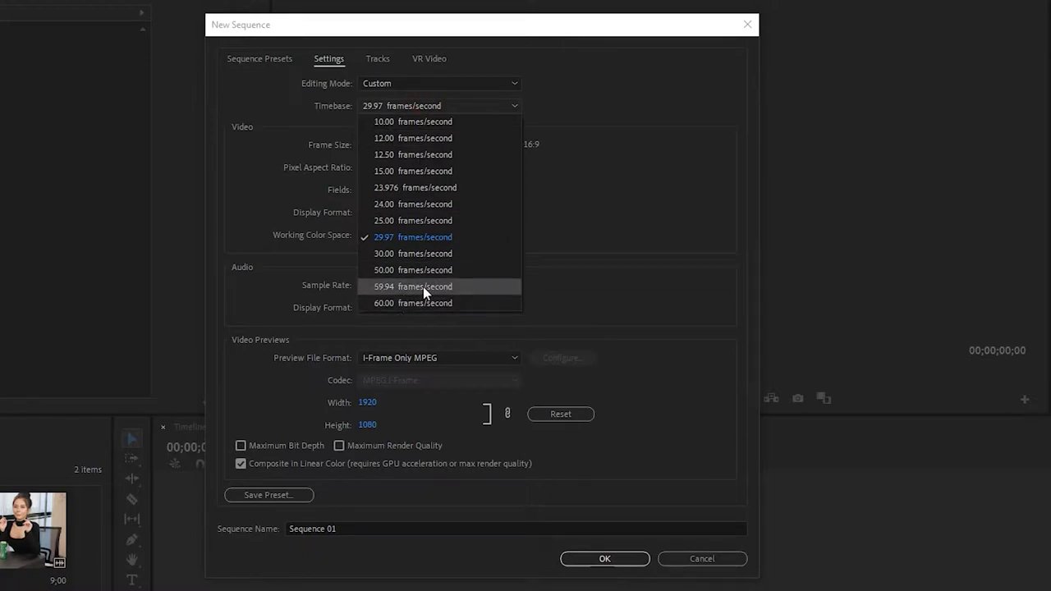
click(423, 286)
drag(361, 528, 289, 526)
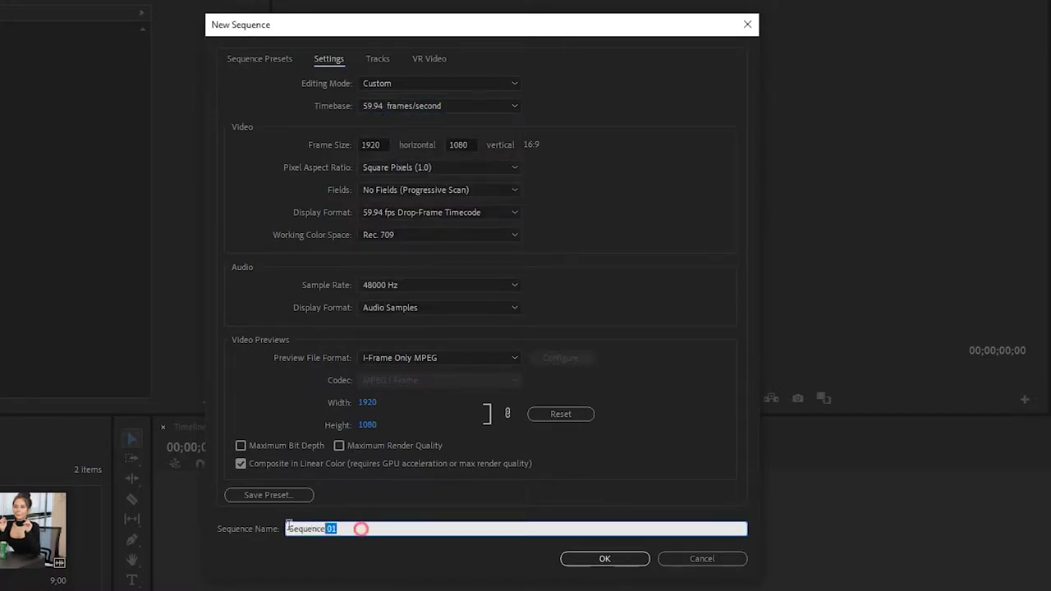
text(BEAN TRICK)
key(Return)
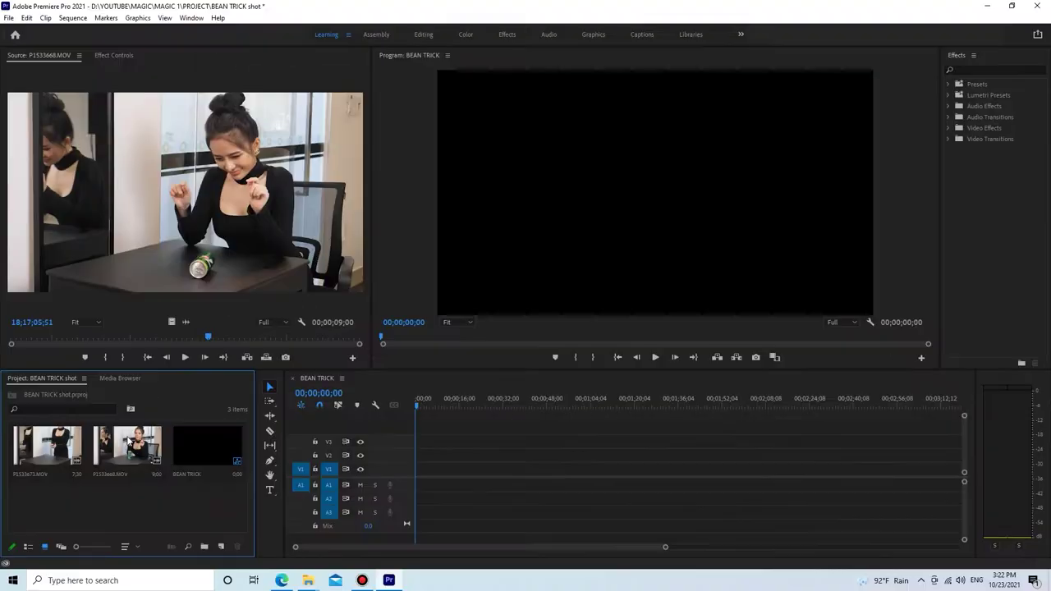
- Open P1533668.MOV in the Source monitor and set its In point early on, while the can still stands upright
double_click(119, 444)
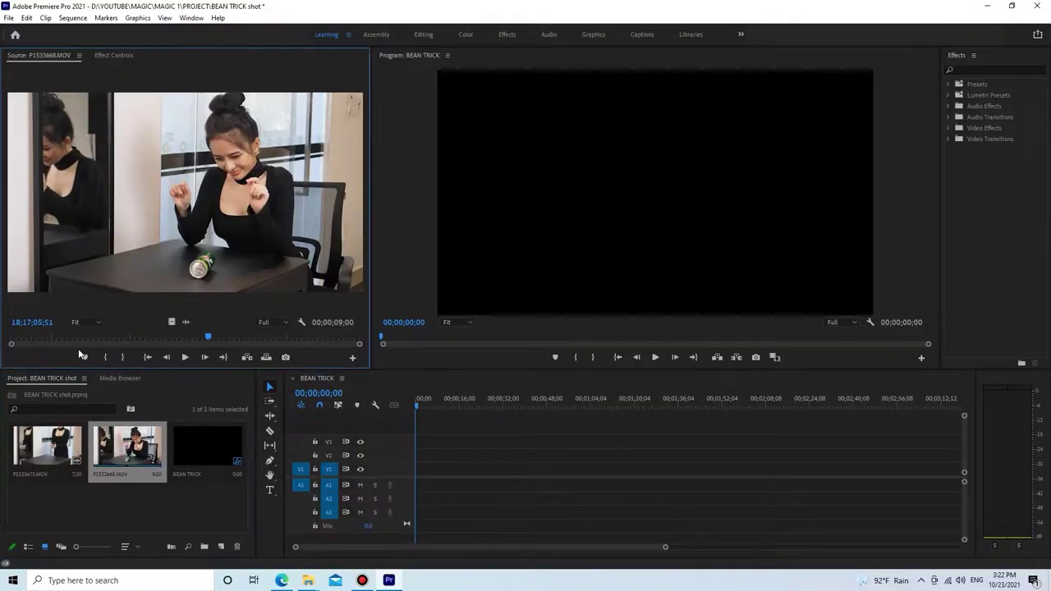
click(31, 338)
key(space)
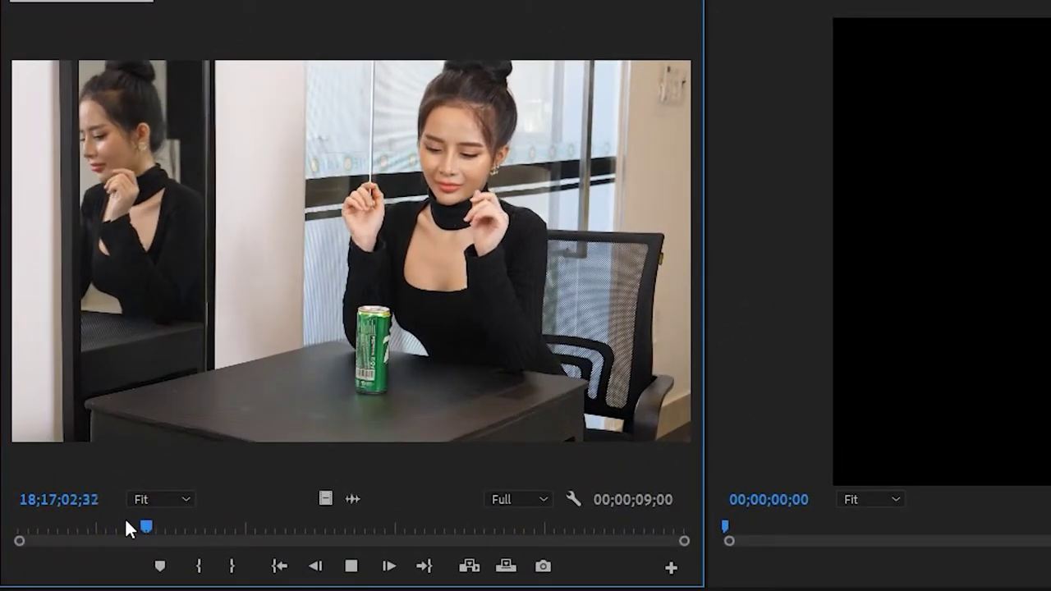
key(i)
click(77, 526)
key(space)
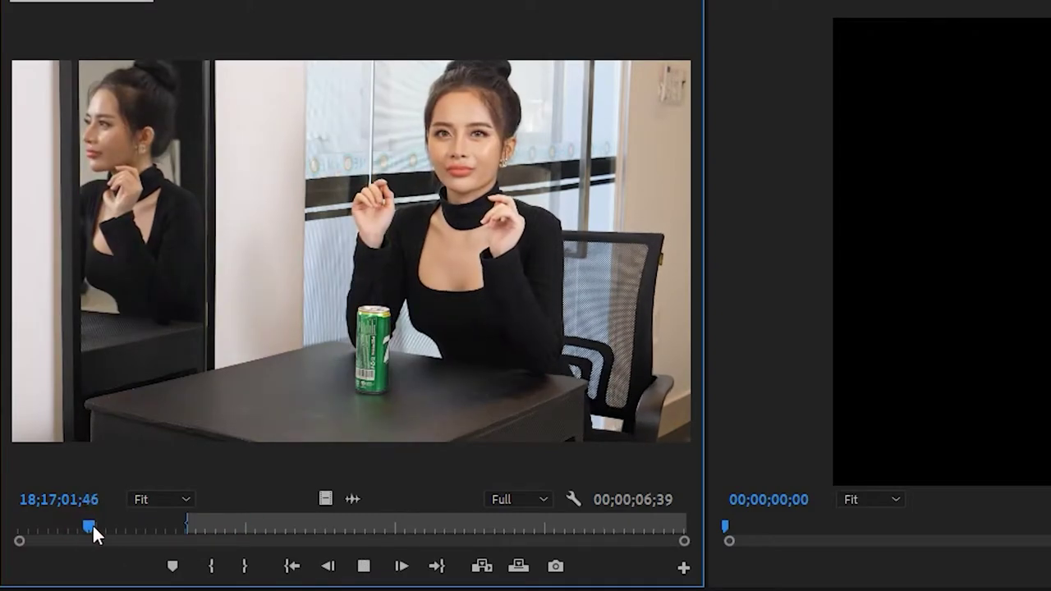
key(space)
key(i)
- Add a marker to the P1533668.MOV clip at 18;17;04;55, where the can lands on its side
key(space)
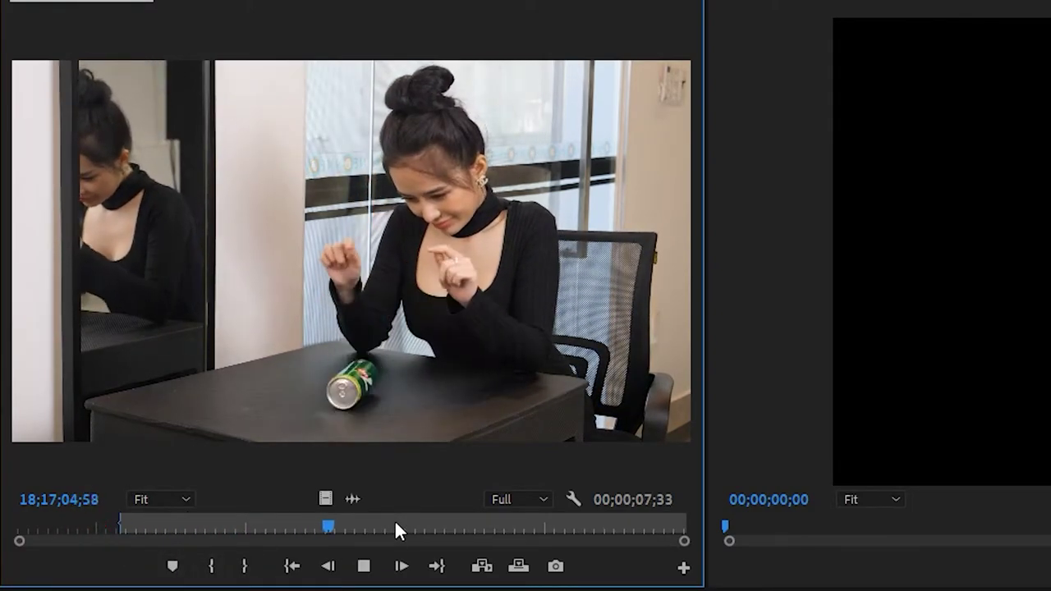
key(space)
drag(270, 526, 324, 534)
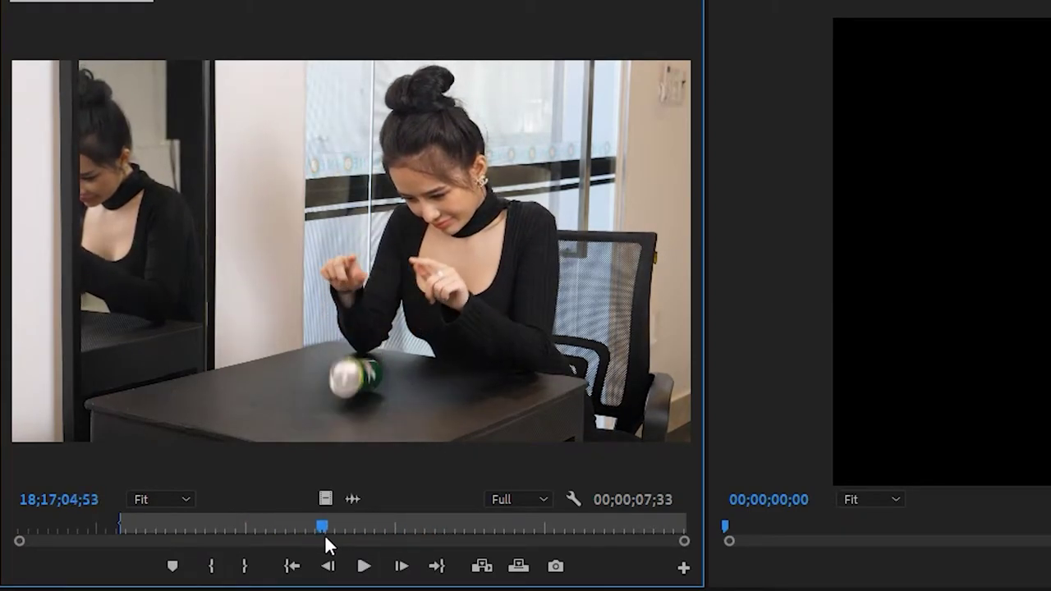
key(m)
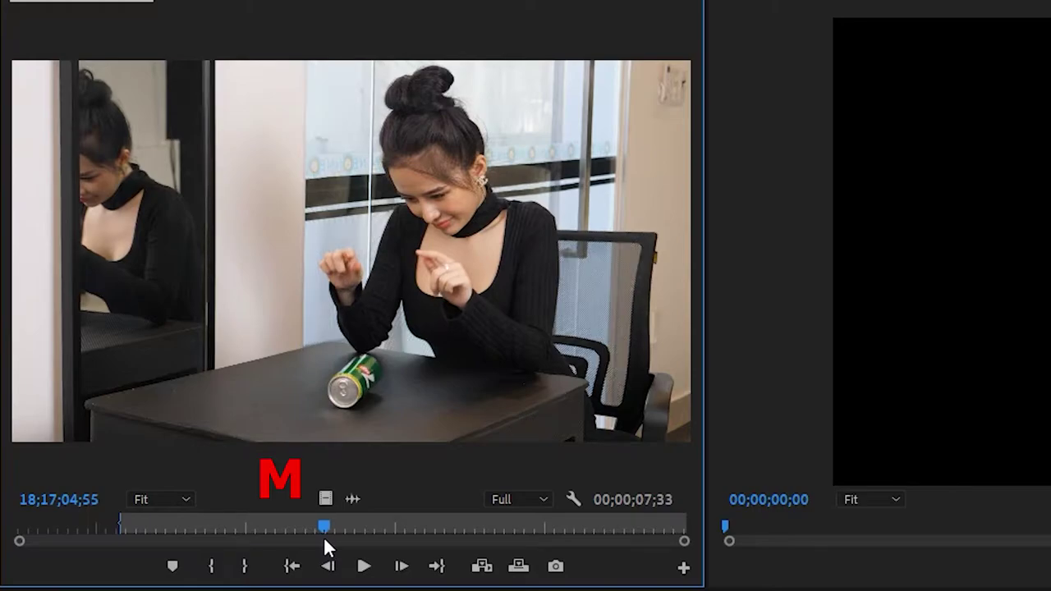
- Set the can clip's Out point at 18;17;07;12 and place the trimmed clip on V1 at the start of the sequence
drag(331, 532, 504, 548)
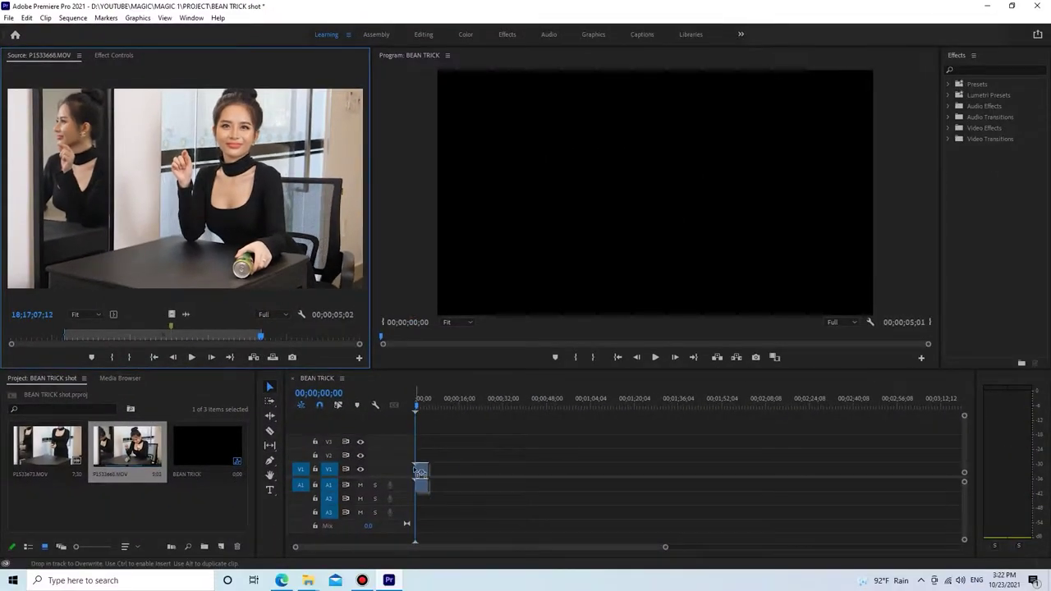
drag(415, 469, 417, 468)
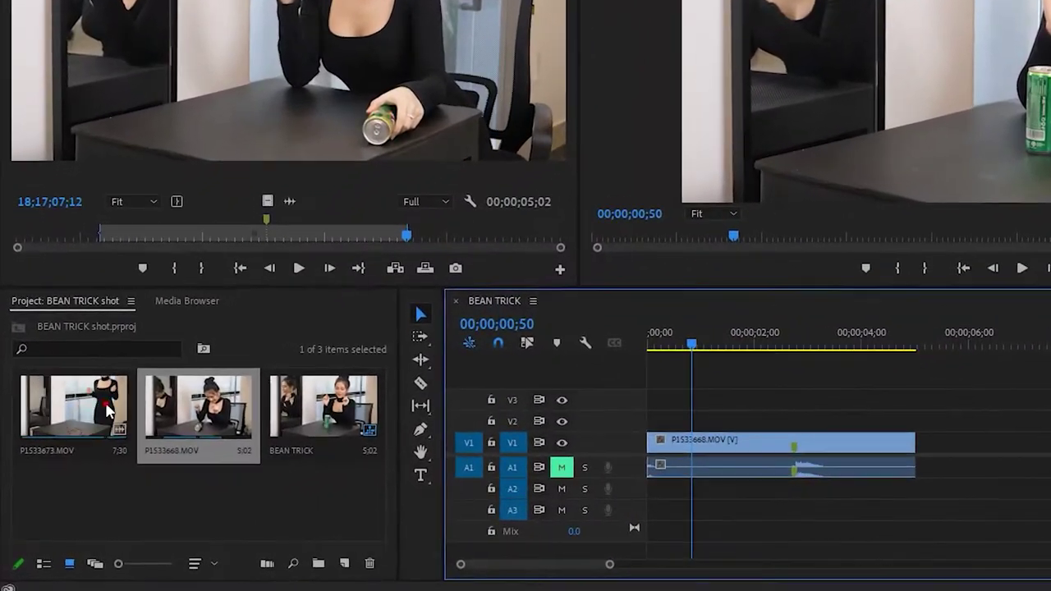
- Open P1533673.MOV in the Source monitor and set its In point at 18;17;53;49, where the beans hit the table
double_click(73, 450)
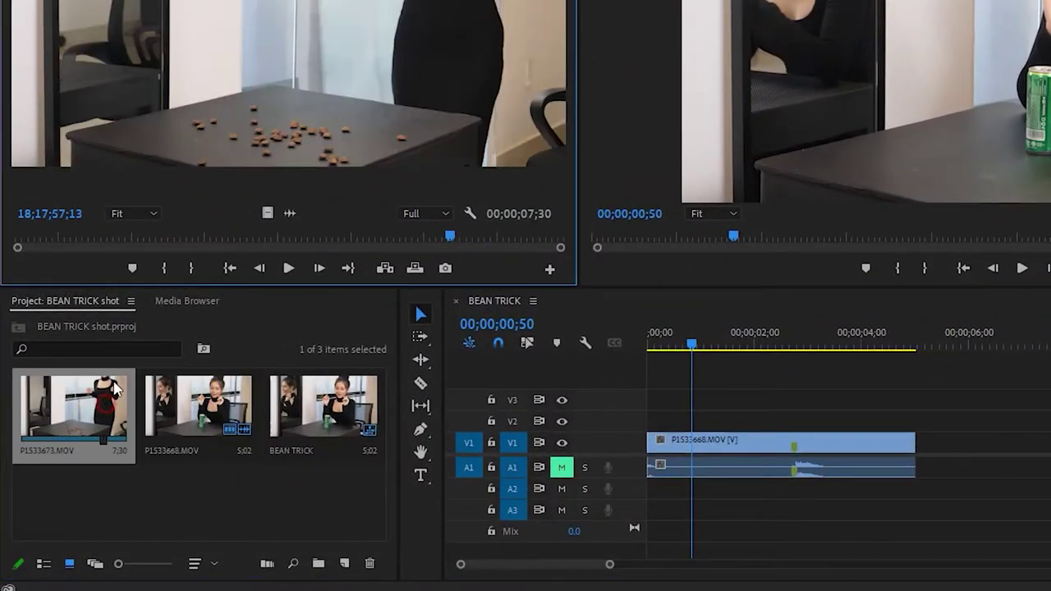
drag(50, 335, 57, 336)
drag(96, 507, 222, 530)
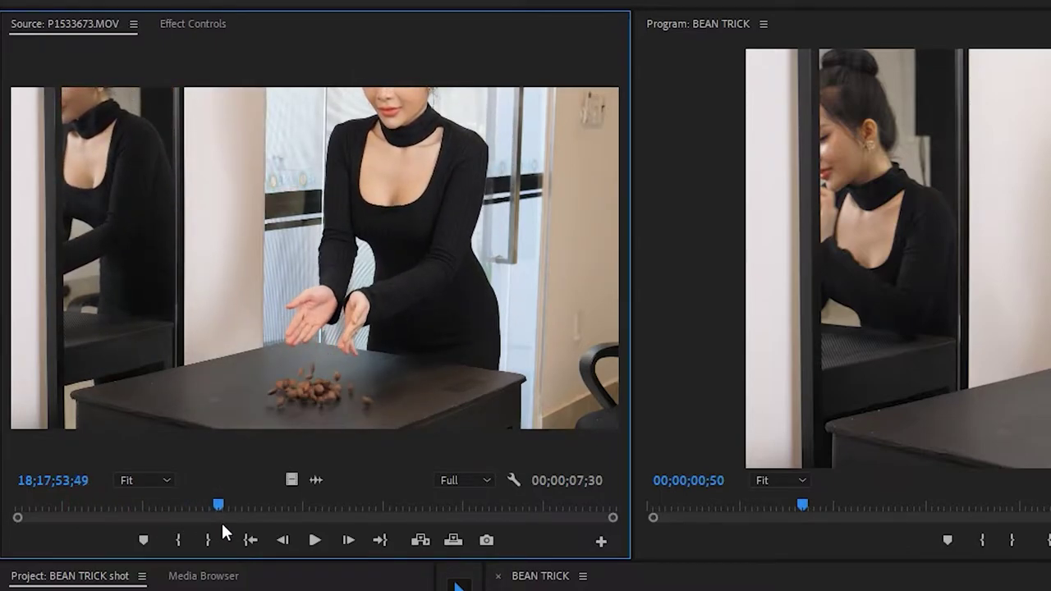
click(178, 541)
- Place the trimmed bean clip on V2 starting at the can clip's marker, and play back the transition
drag(328, 337, 514, 454)
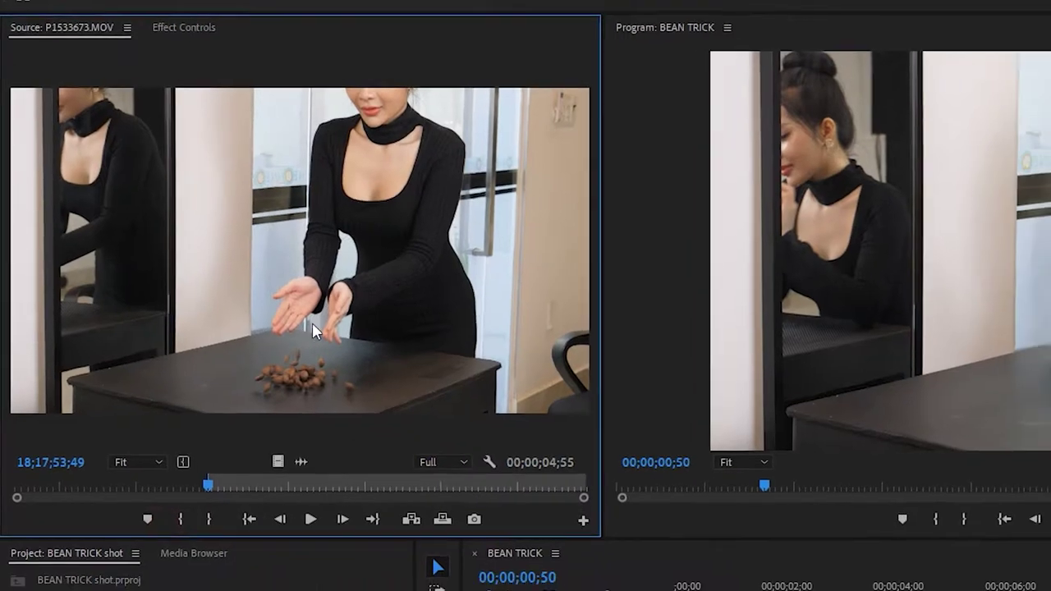
key(space)
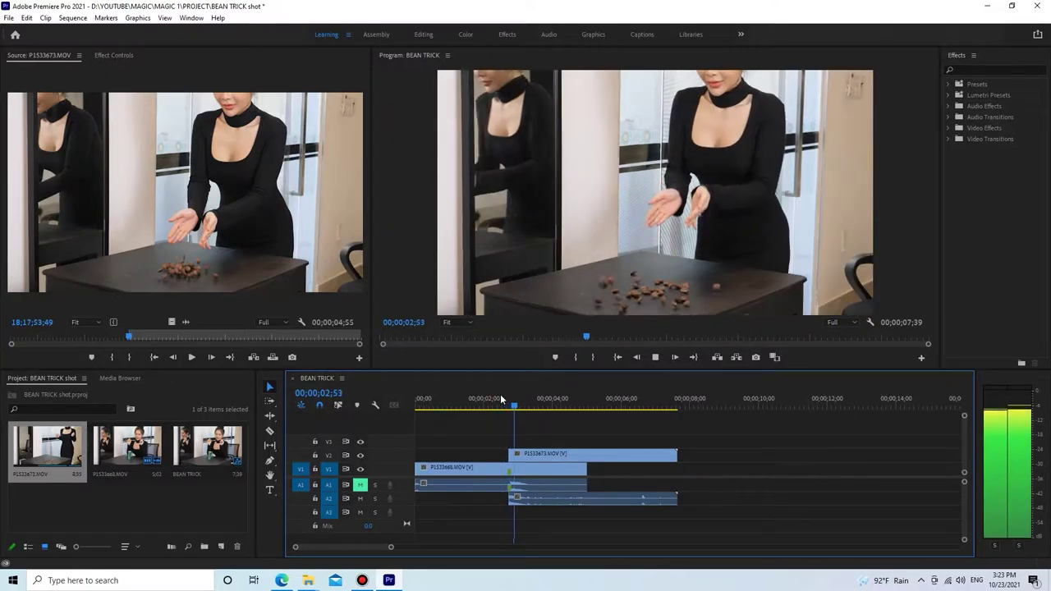
click(481, 399)
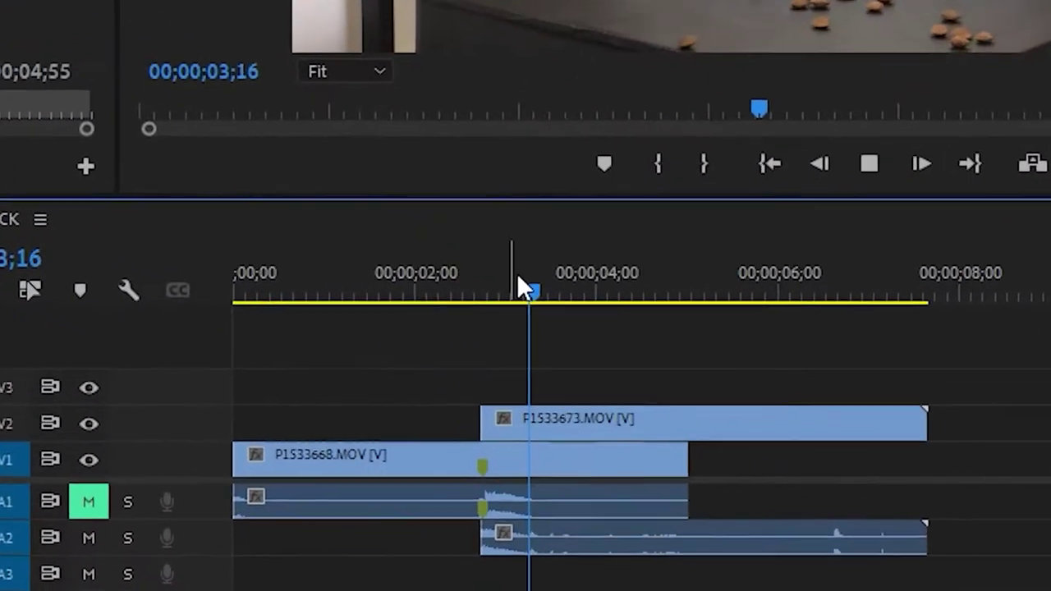
- Draw a closed freehand opacity mask on the V2 clip around the tabletop area holding the beans
click(527, 431)
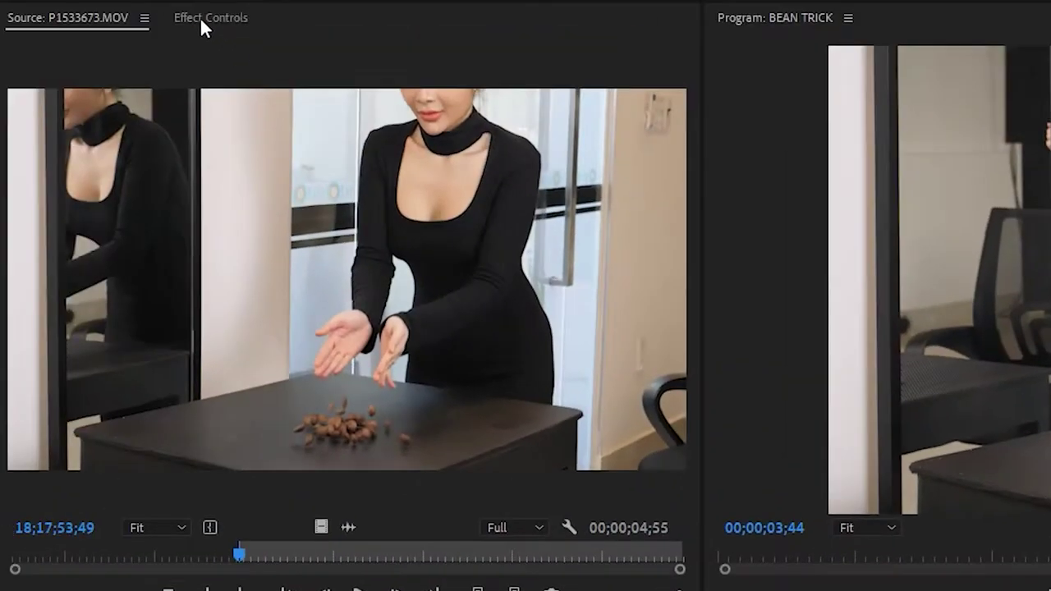
click(209, 18)
click(105, 299)
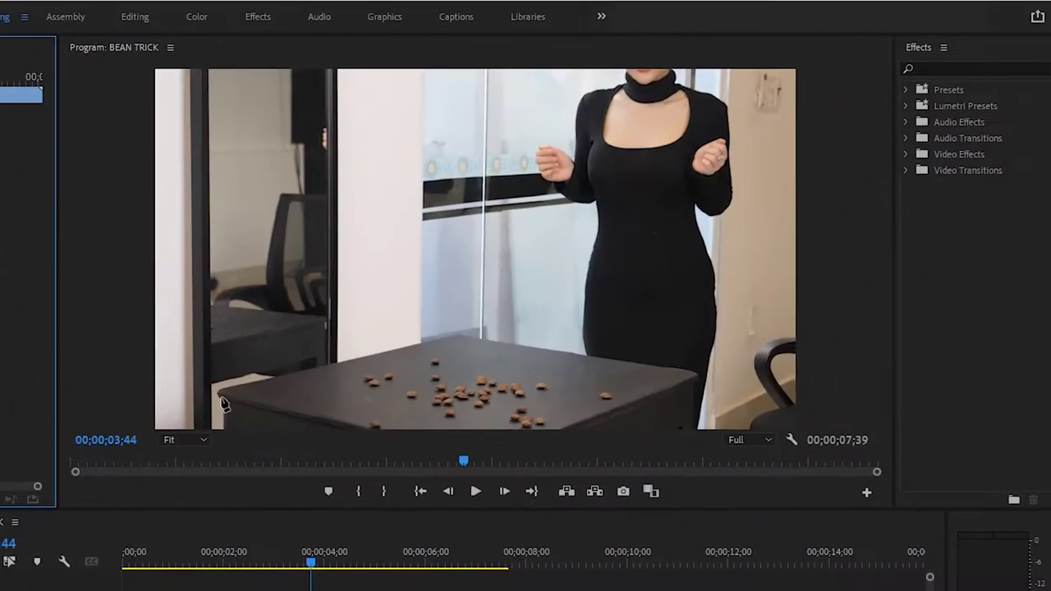
click(911, 482)
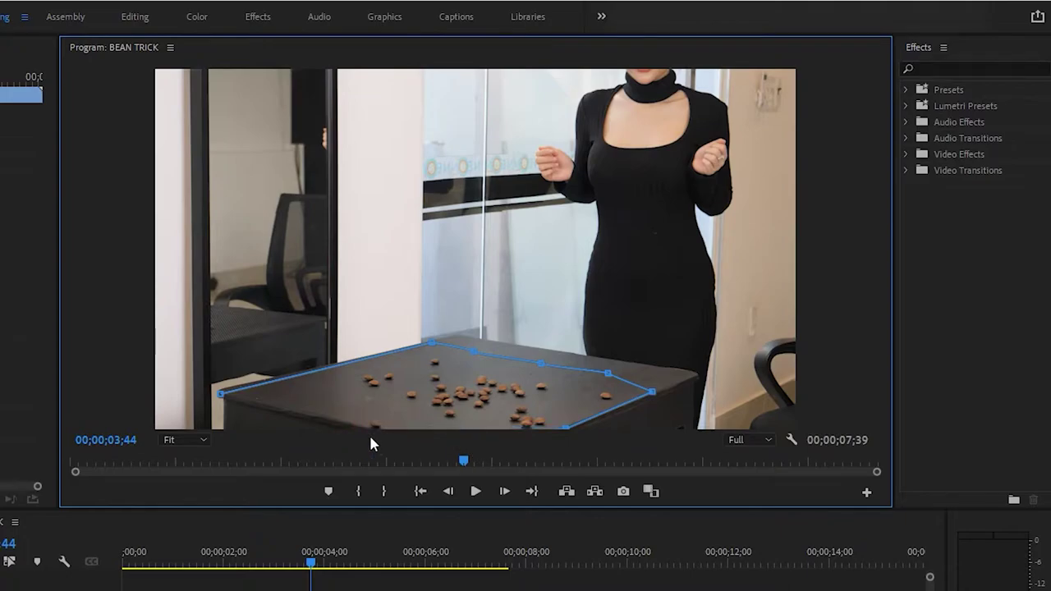
click(225, 396)
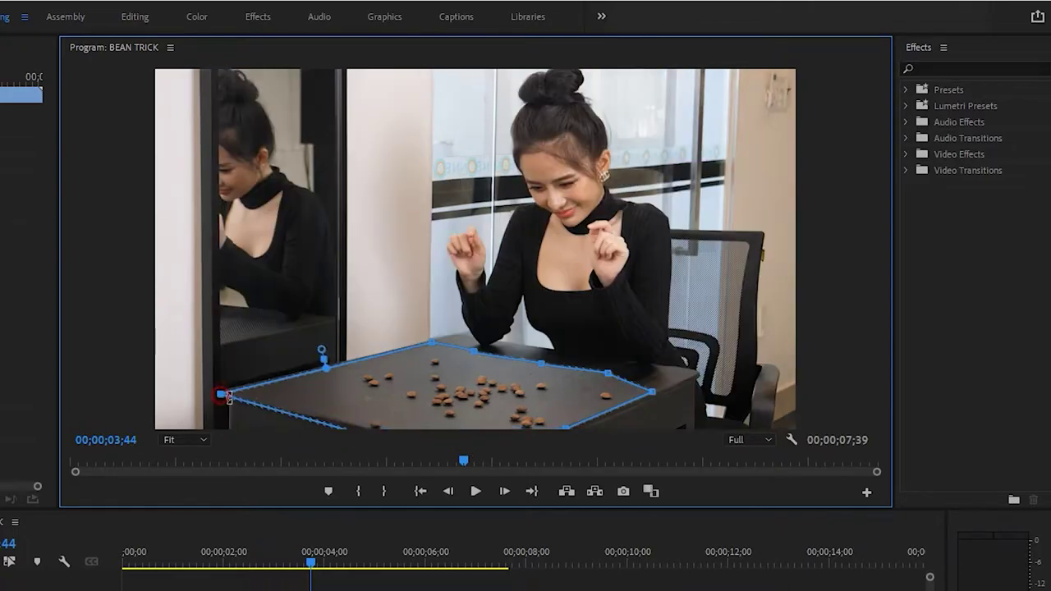
- Refine the opacity mask's front-edge and left-corner points at 100% preview zoom so the outline follows the tabletop
click(197, 439)
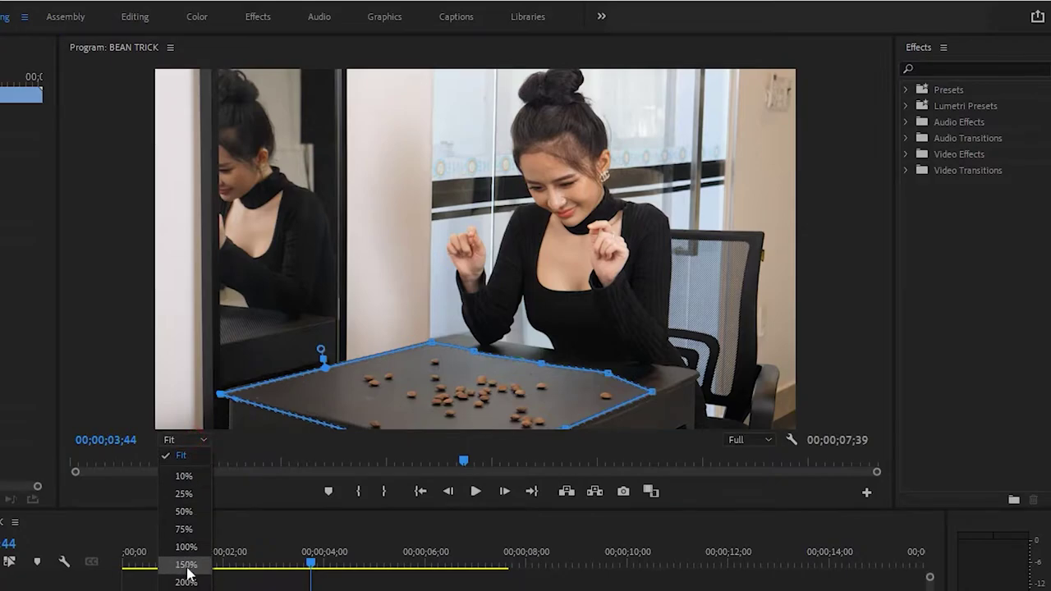
click(185, 540)
drag(876, 262, 876, 374)
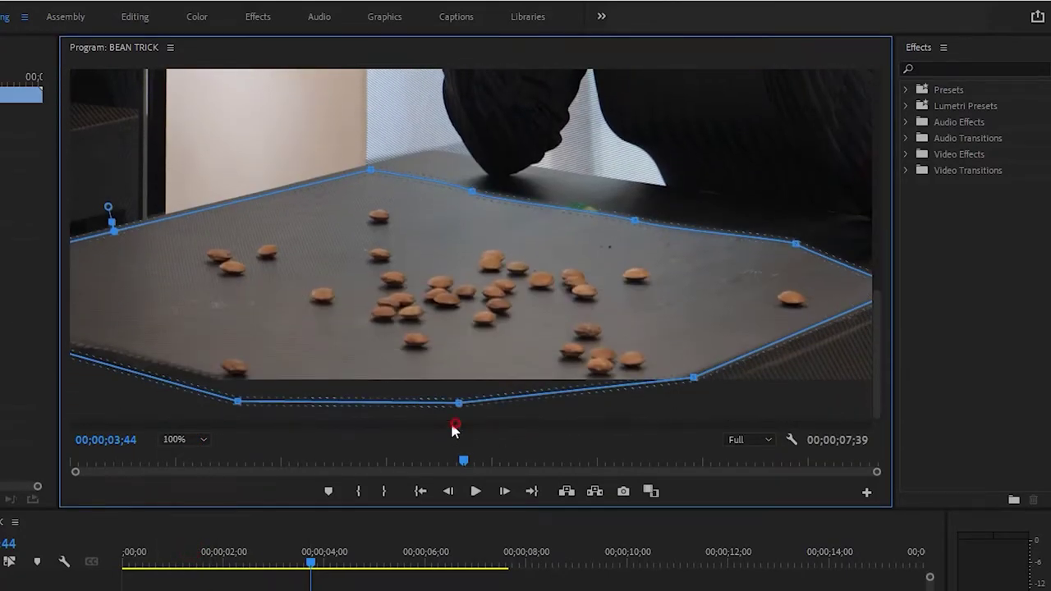
drag(458, 425, 442, 424)
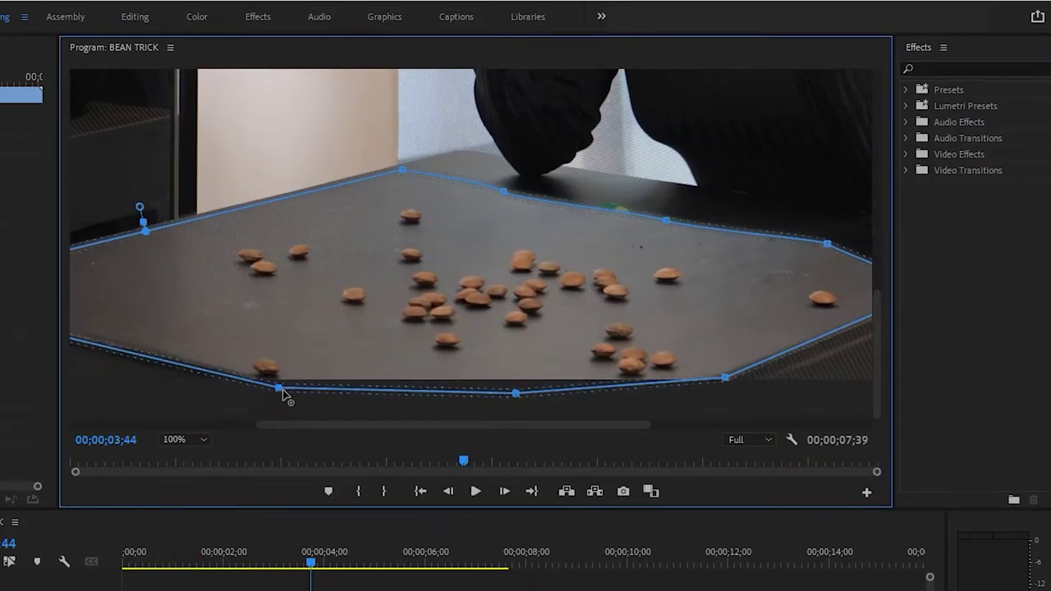
drag(317, 424, 209, 427)
drag(180, 294, 208, 290)
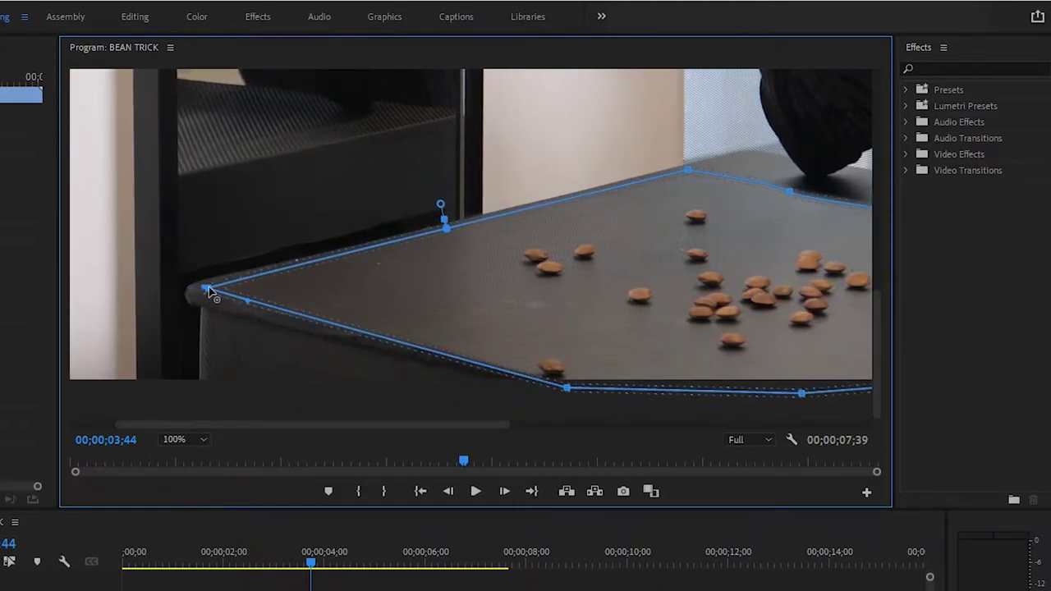
- Fit the whole frame in the preview and play back the masked can-to-beans transition
click(275, 563)
click(183, 439)
click(184, 454)
key(space)
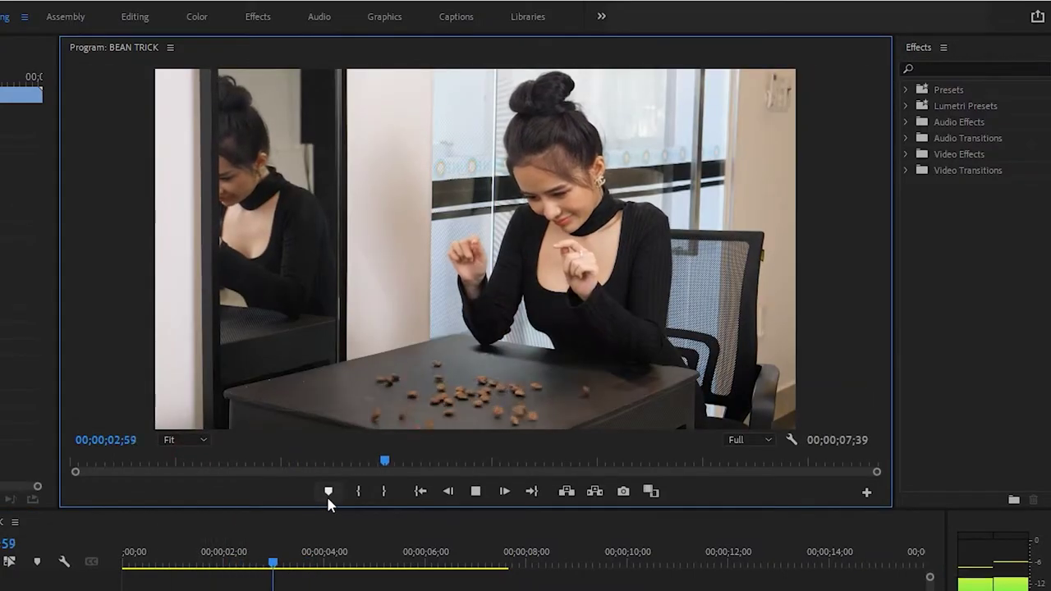
mouse_move(252, 560)
mouse_down()
mouse_move(293, 558)
mouse_move(260, 558)
mouse_up()
key(space)
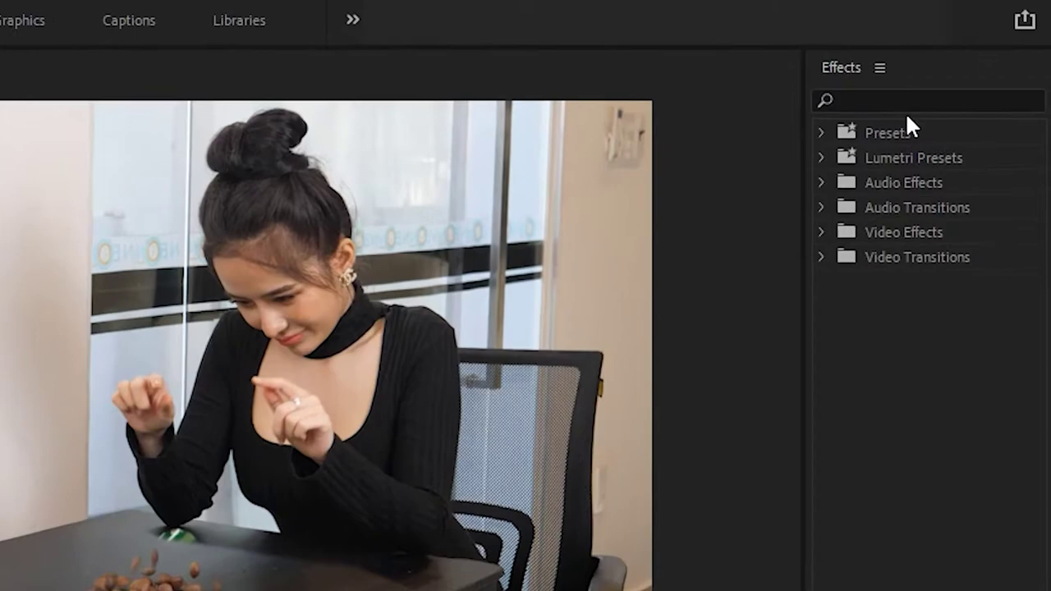
- Search the effects for "lumetri color" and apply Lumetri Color to the bean clip on V2
click(965, 69)
text(lumetri ccolor)
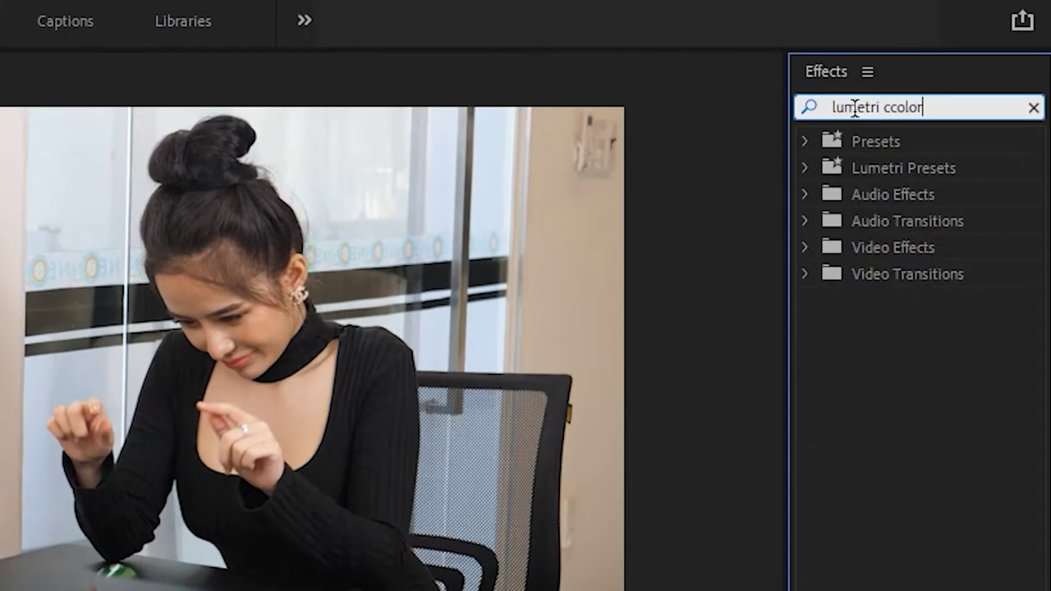
key(Left)
key(Left)
key(Left)
key(Left)
key(Left)
key(BackSpace)
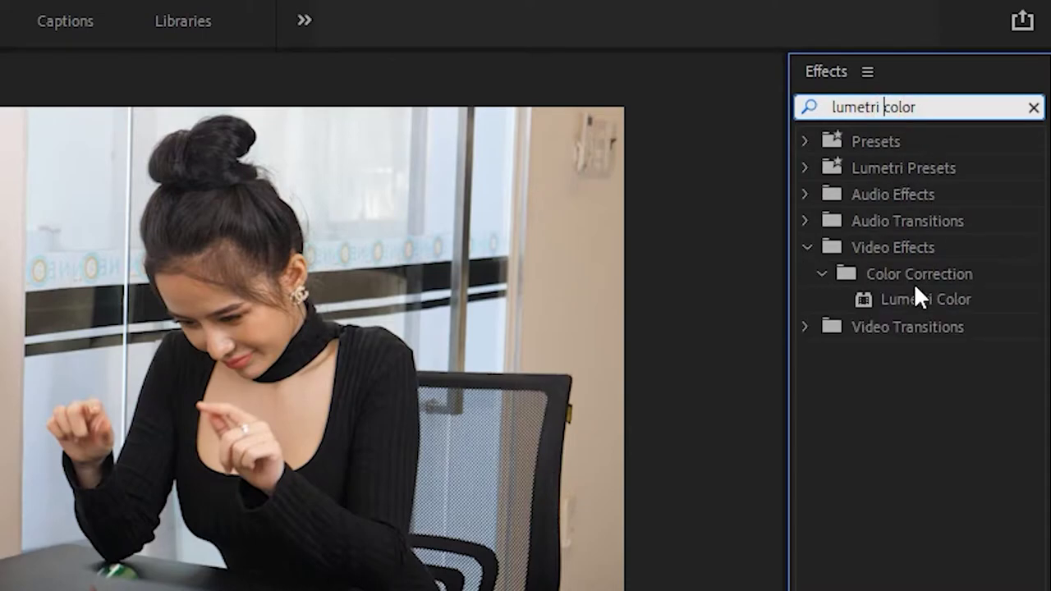
click(913, 298)
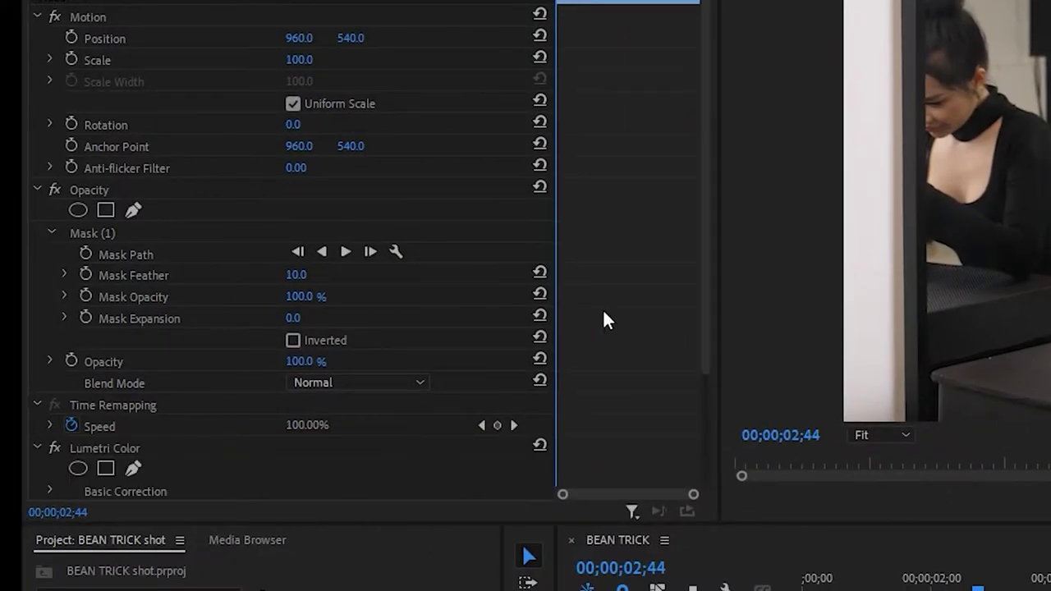
- Add an Exposure keyframe of -2.0 at 00;00;03;58 in the bean clip's Lumetri Basic Correction
scroll(603, 320, down, 4)
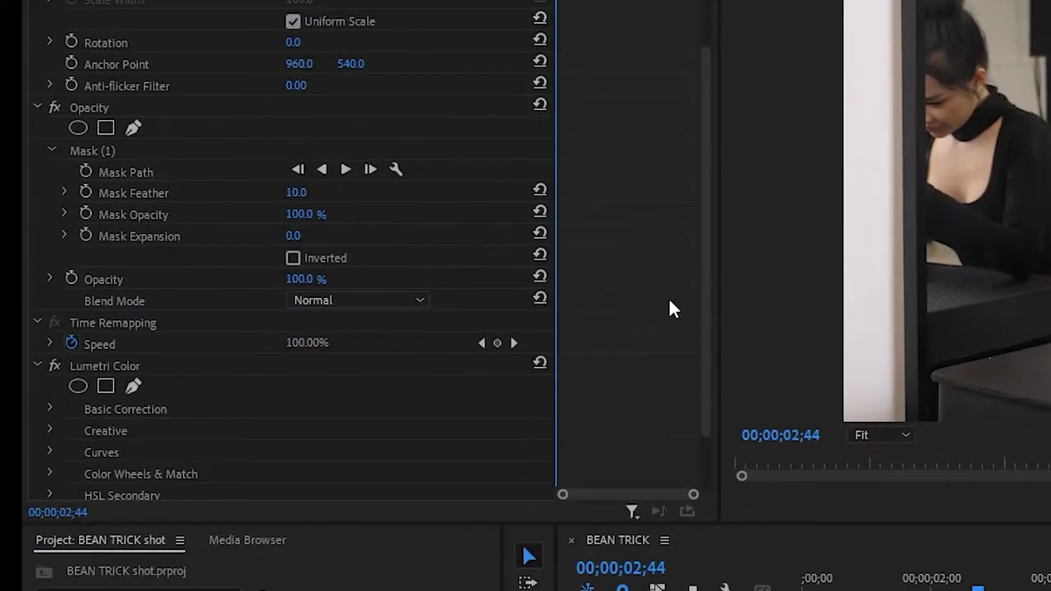
click(50, 336)
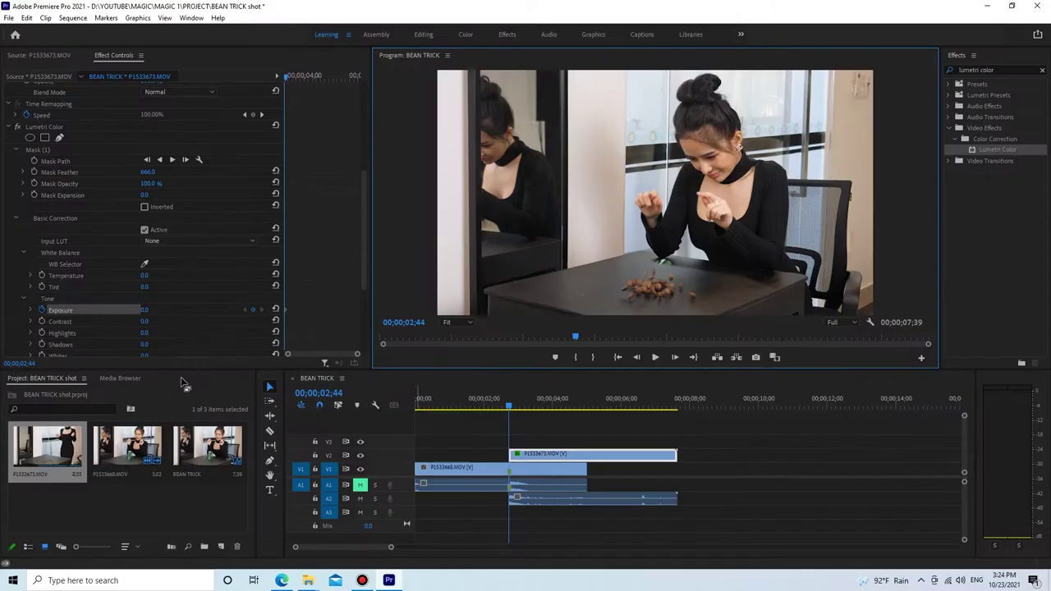
drag(515, 411, 550, 412)
drag(148, 310, 134, 310)
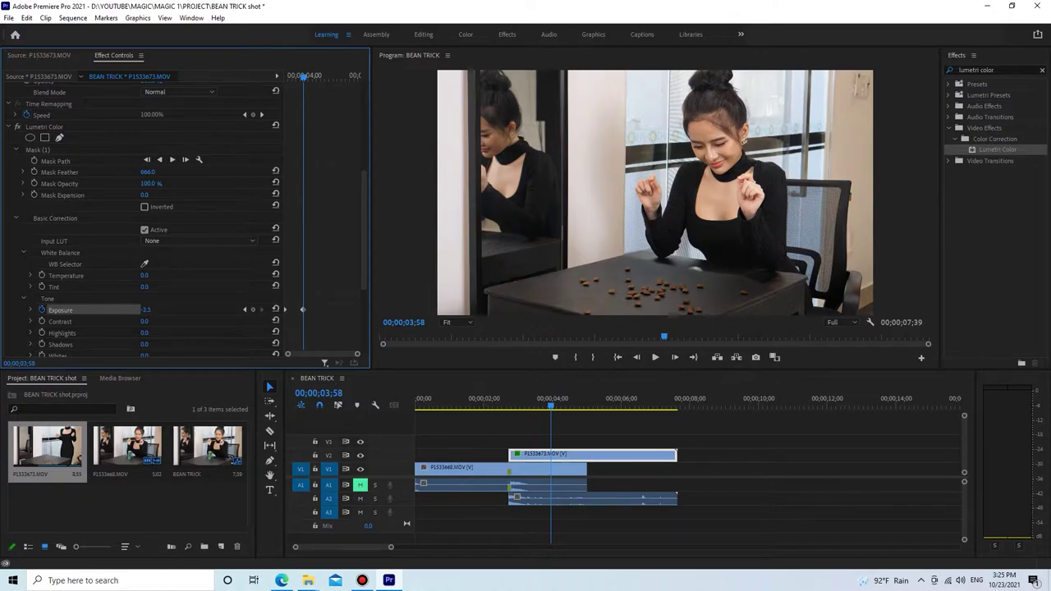
drag(124, 310, 131, 311)
- Split the clips on all tracks just before 00;00;04;00 and delete everything after the cut
click(601, 454)
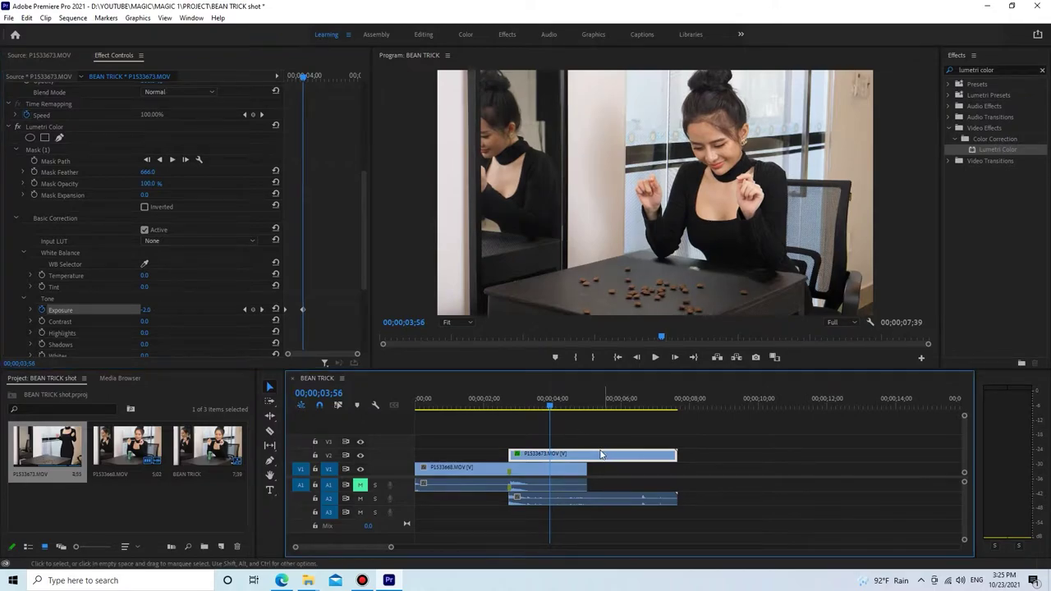
shift+click(558, 462)
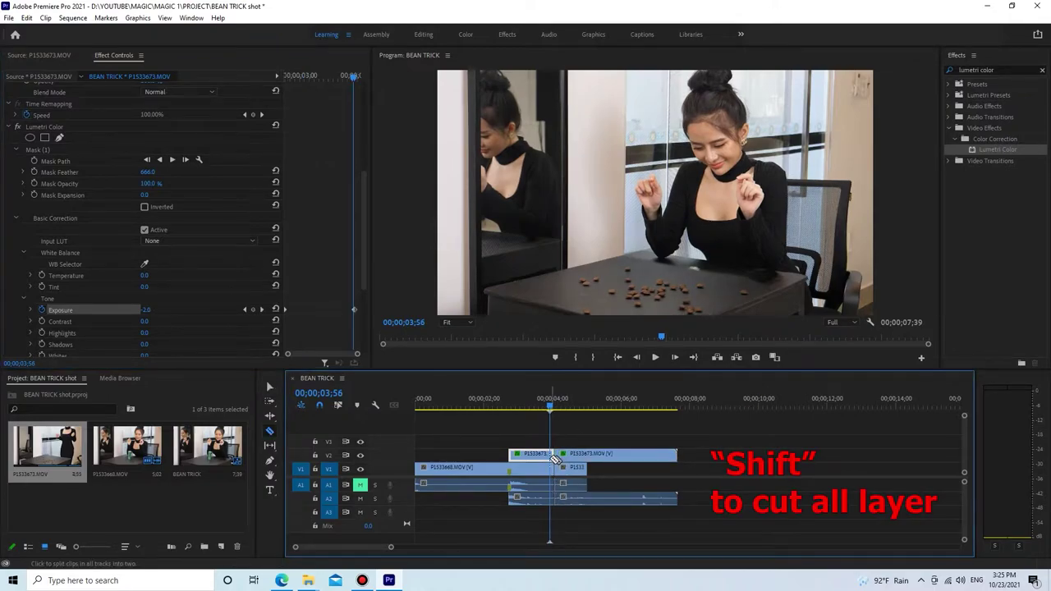
key(v)
drag(614, 431, 556, 513)
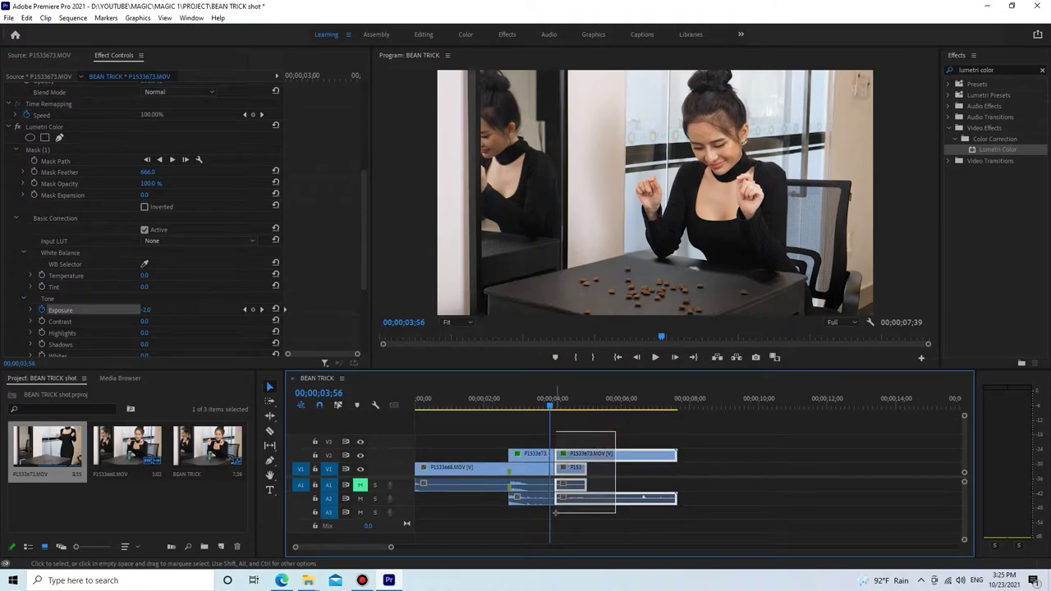
key(Delete)
- Play back the shortened sequence around the start of the bean clip to check the blend
drag(520, 401, 514, 408)
key(space)
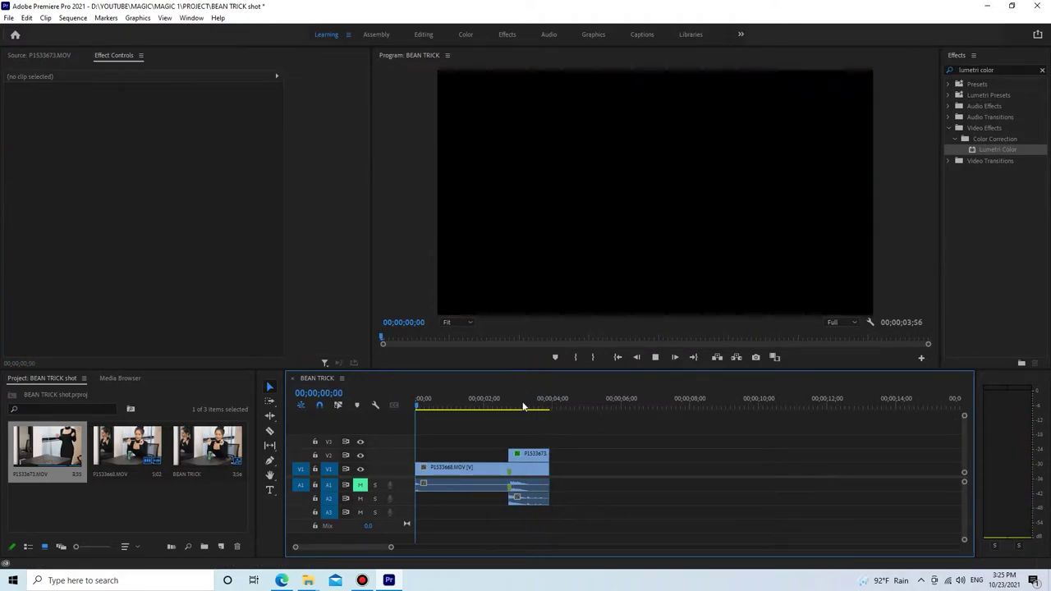
click(511, 403)
key(space)
key(space)
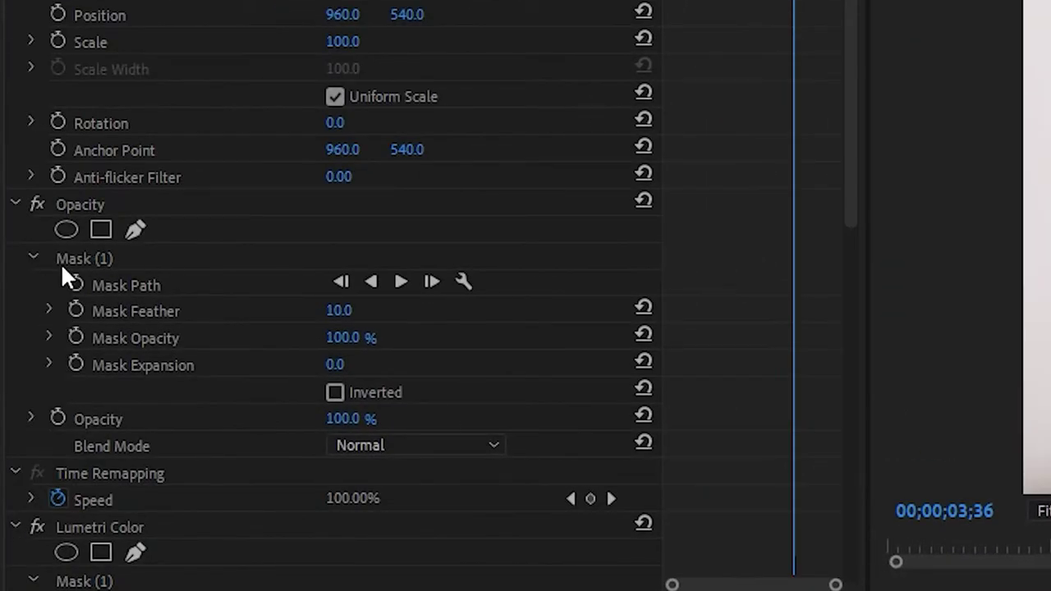
- Reshape the back edge of the bean clip's opacity mask at 200% zoom so it curves below the elbow on the table
click(88, 257)
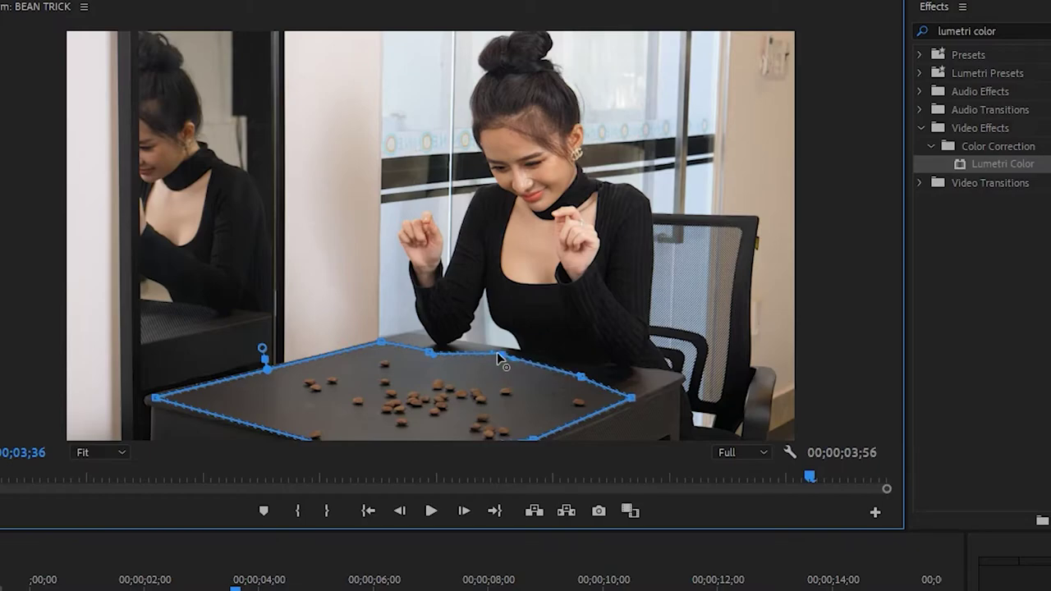
click(480, 343)
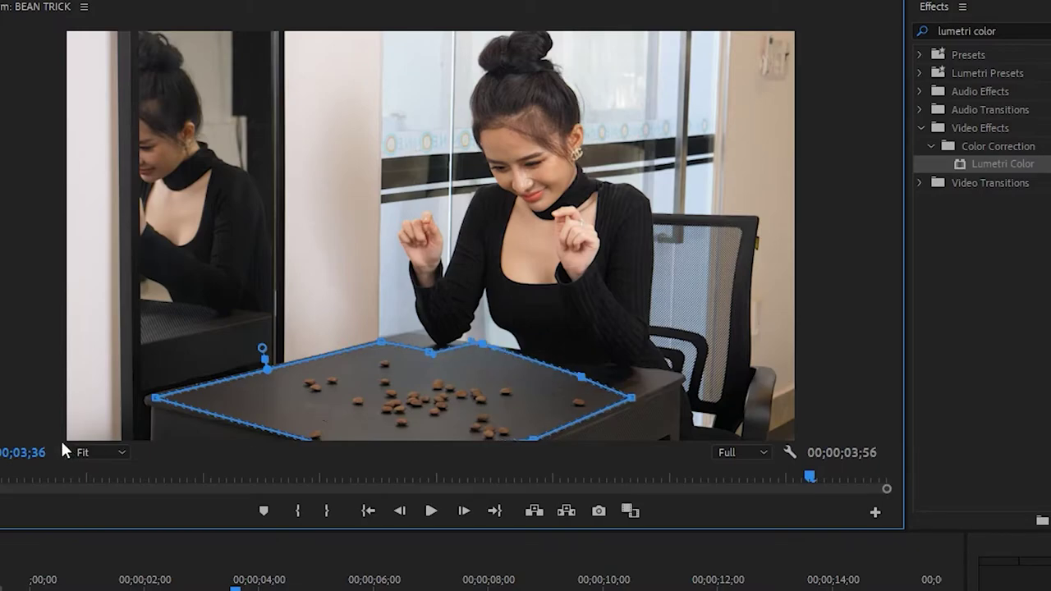
click(94, 452)
click(101, 589)
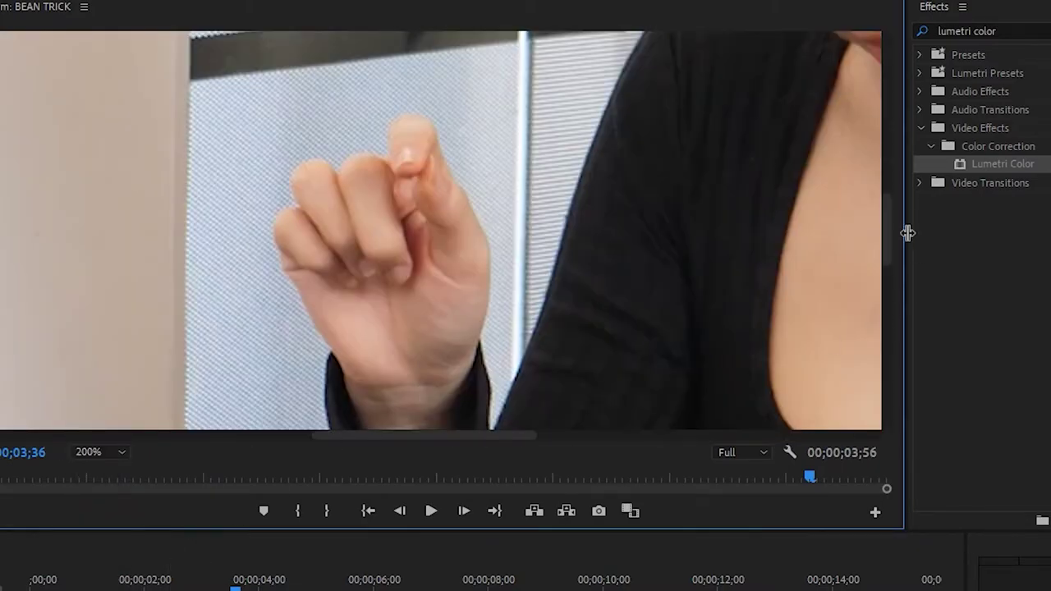
drag(885, 222, 890, 312)
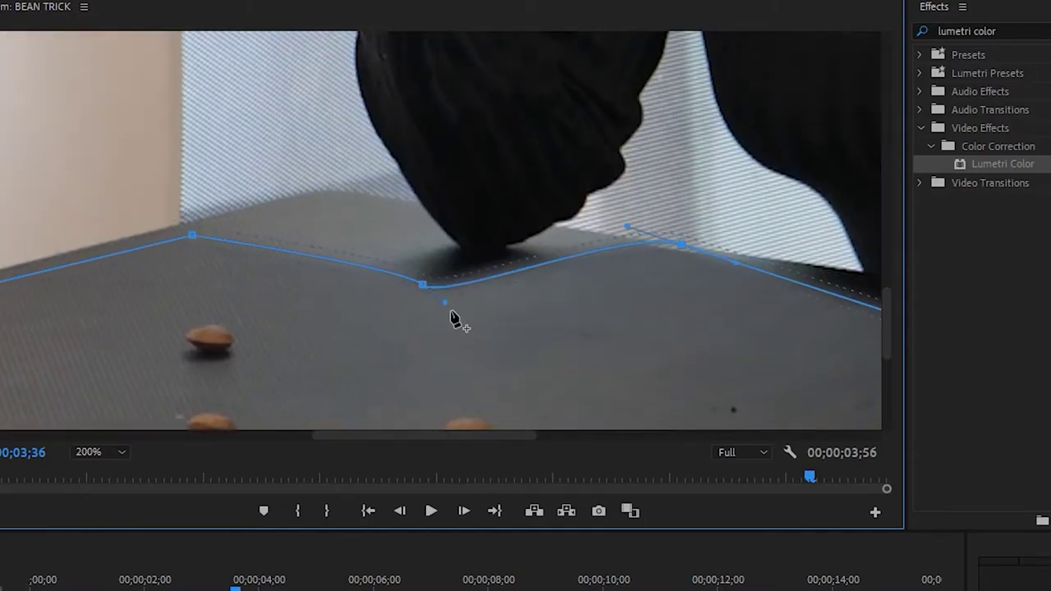
drag(422, 285, 489, 275)
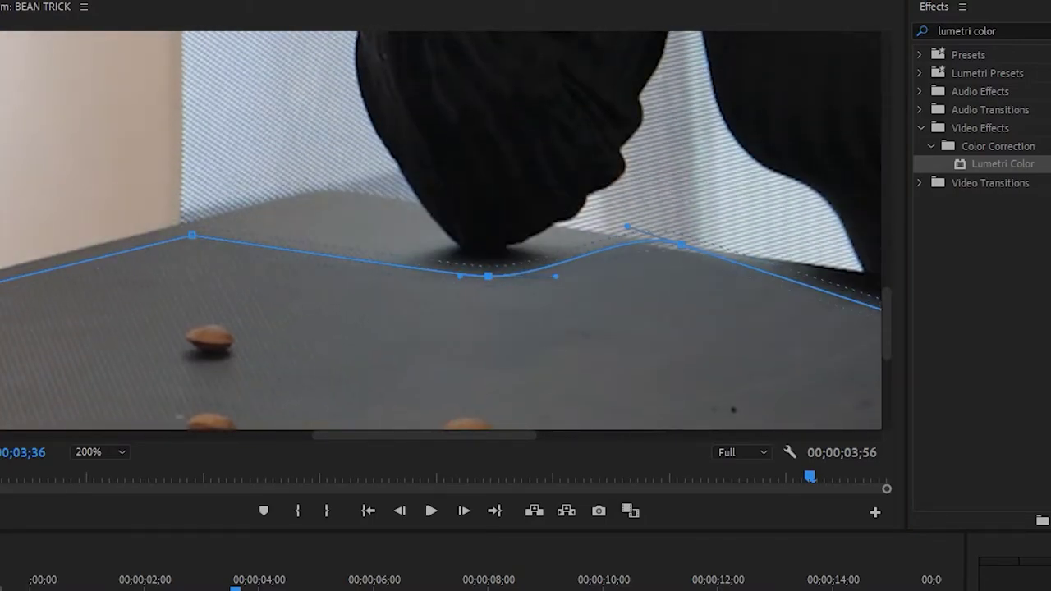
drag(682, 245, 667, 264)
drag(194, 235, 275, 218)
- Adjust the opacity mask's points at the table's left corner and along its front edge
drag(408, 434, 127, 439)
drag(889, 316, 891, 373)
drag(74, 189, 87, 205)
drag(185, 435, 347, 443)
drag(884, 351, 886, 366)
drag(246, 357, 183, 340)
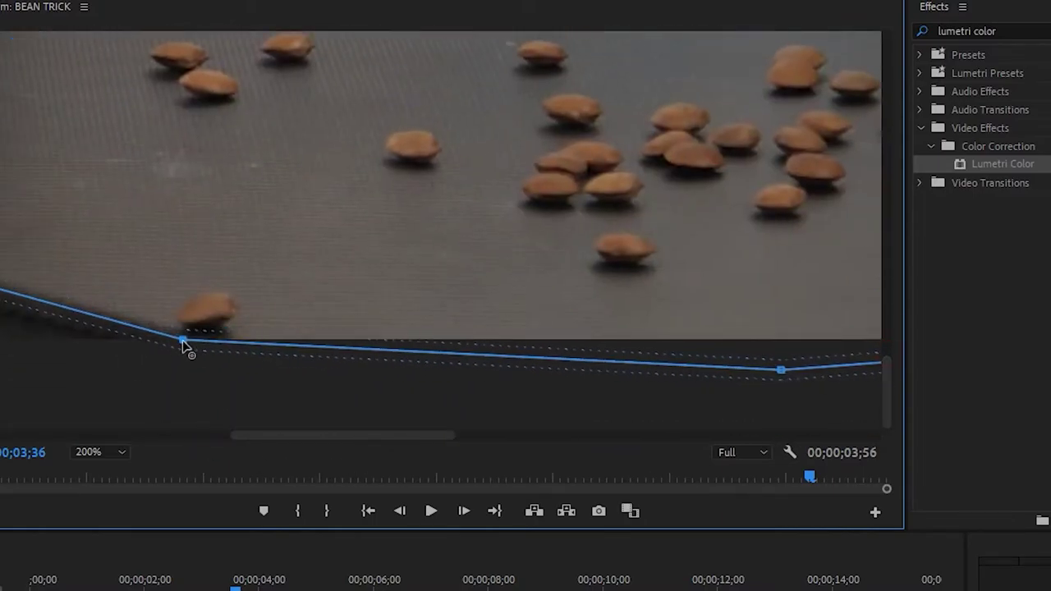
drag(343, 435, 526, 435)
drag(514, 335, 487, 331)
- Reposition the opacity mask's remaining points to follow the right side and right corner of the tabletop
drag(501, 435, 618, 435)
drag(888, 377, 888, 341)
drag(513, 328, 726, 237)
drag(272, 230, 509, 286)
drag(309, 300, 126, 269)
drag(555, 435, 457, 435)
drag(716, 297, 783, 258)
drag(589, 232, 556, 159)
drag(597, 435, 670, 435)
drag(656, 335, 520, 264)
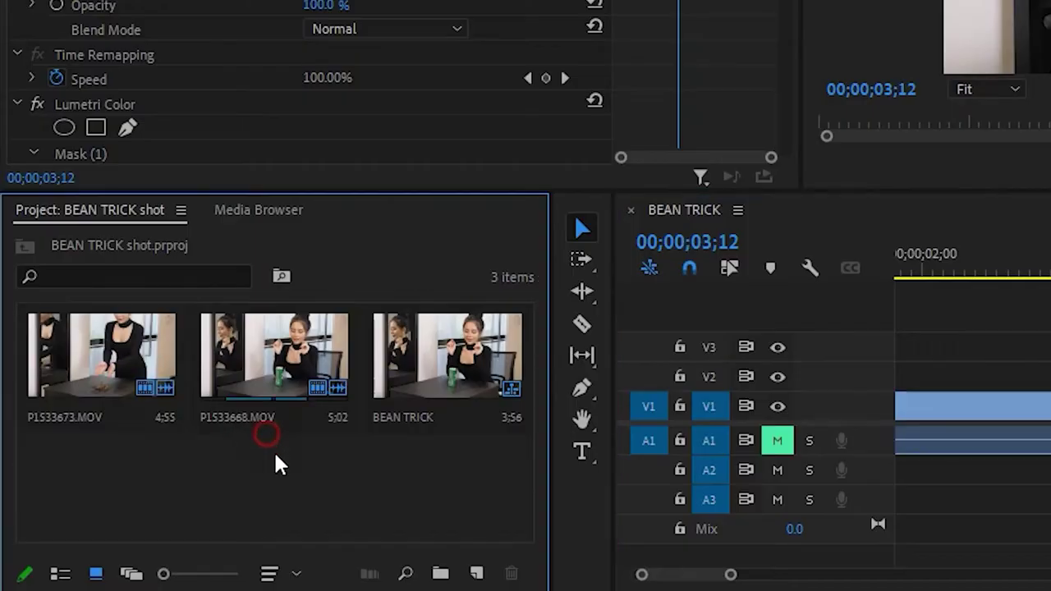
- Create a 1920 x 1080 adjustment layer at 59.94 fps Drop-Frame with square pixels
right_click(277, 462)
mouse_move(496, 156)
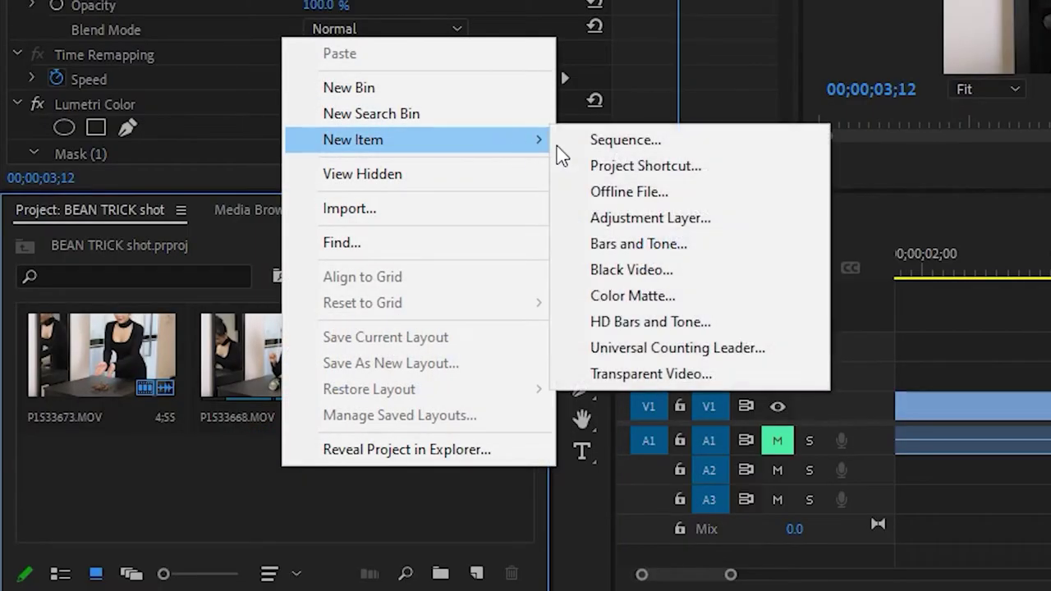
click(603, 218)
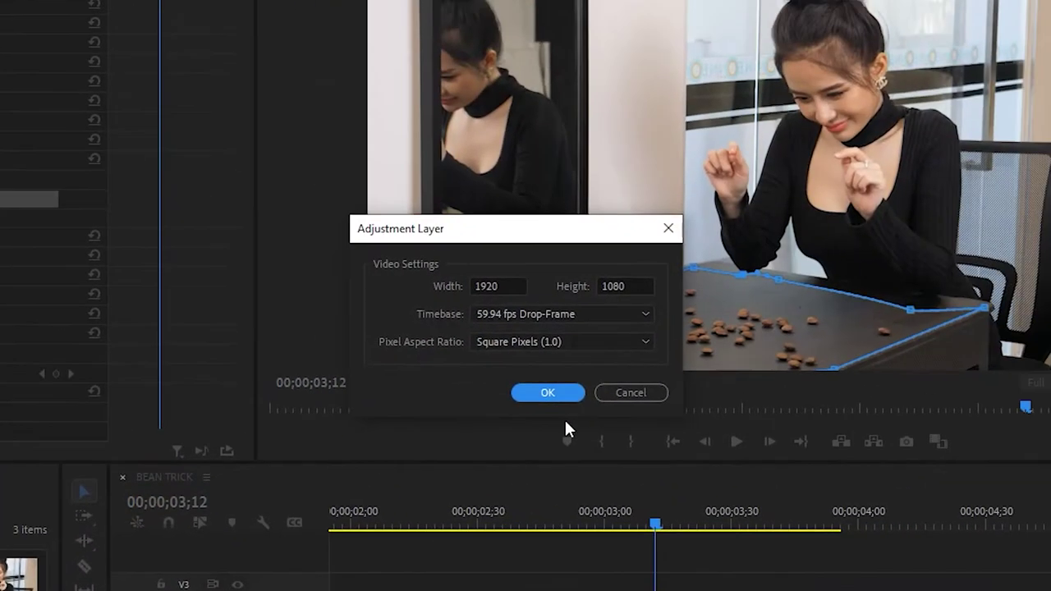
click(546, 392)
- Place the adjustment layer above all clips, remove its part beyond the can clip's end, and extend the bean clip to that end
drag(47, 496, 470, 426)
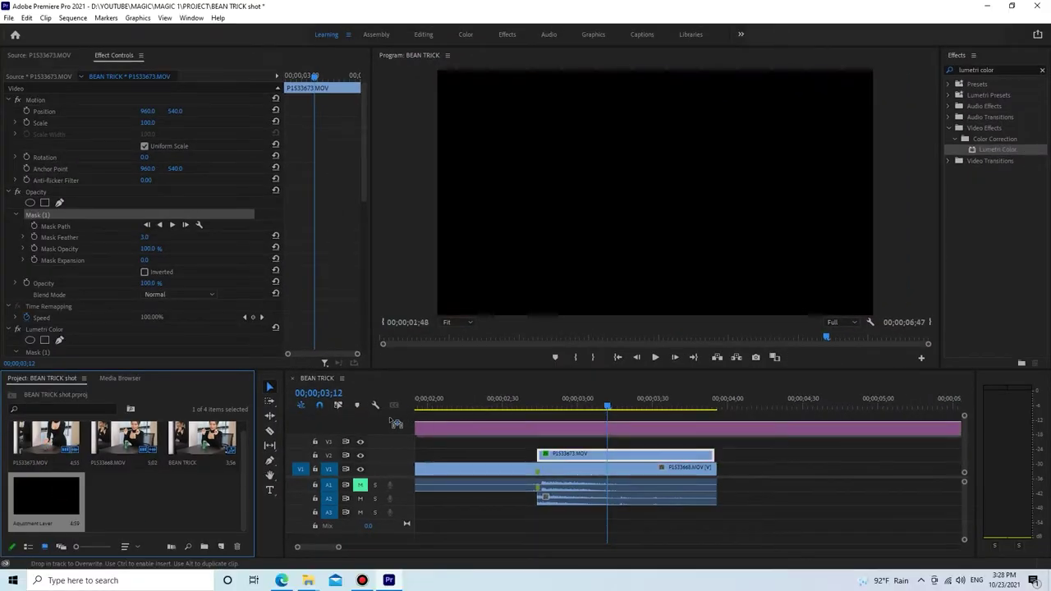
drag(401, 422, 403, 424)
click(754, 431)
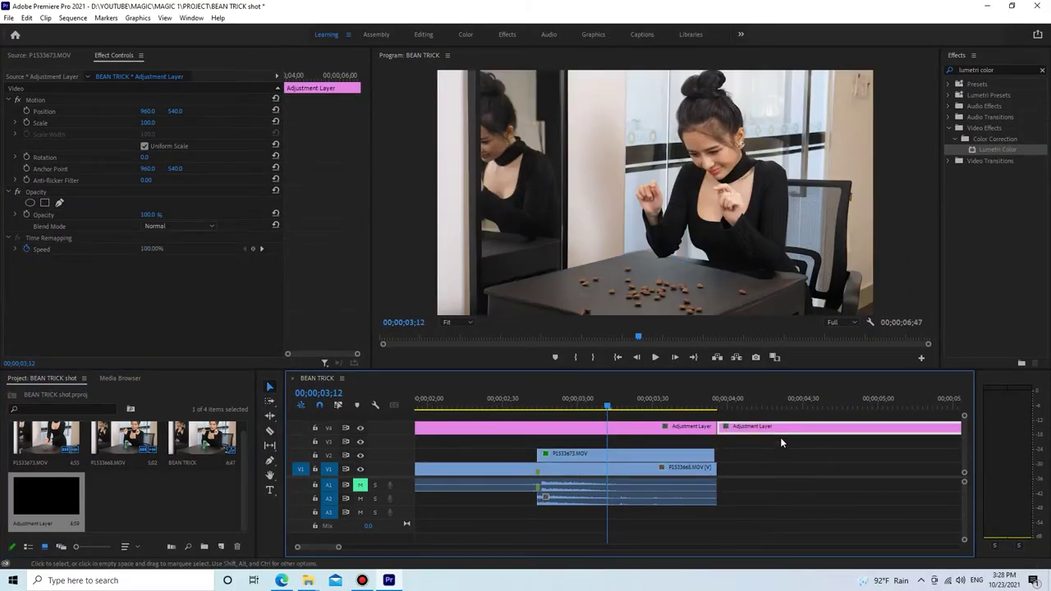
key(Delete)
drag(717, 455, 722, 451)
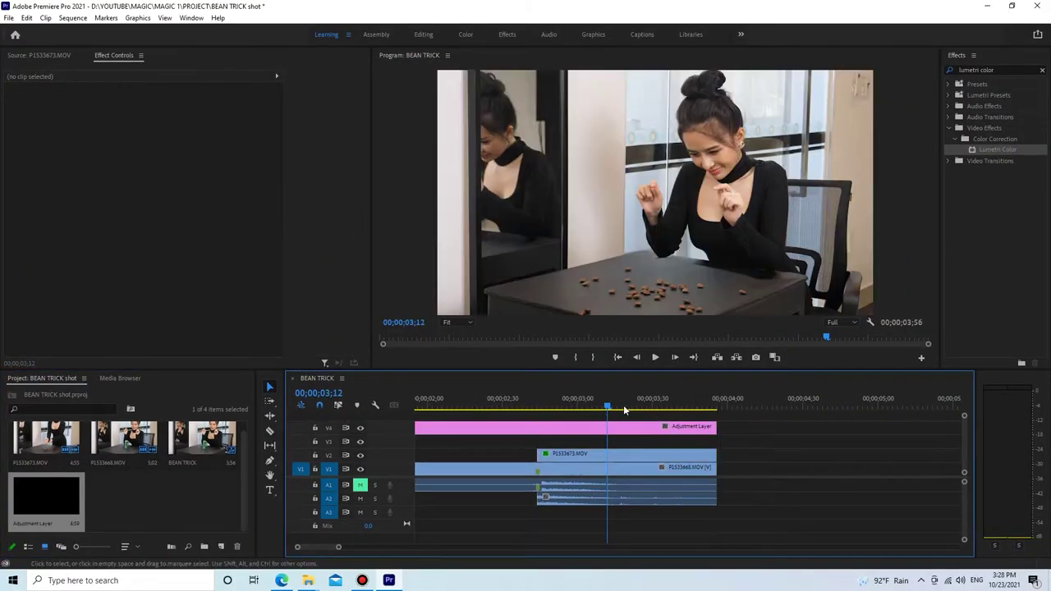
- Apply Lumetri Color to the adjustment layer and set its Creative Look to Fuji F125 Kodak 2393 (by Adobe)
click(578, 427)
drag(975, 152, 159, 305)
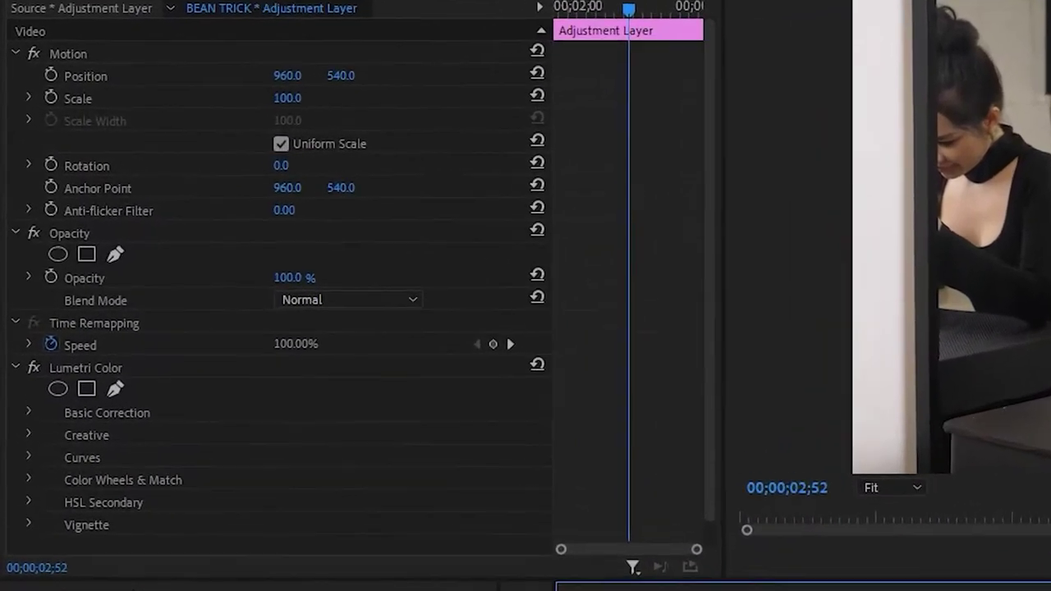
click(28, 412)
scroll(713, 460, down, 5)
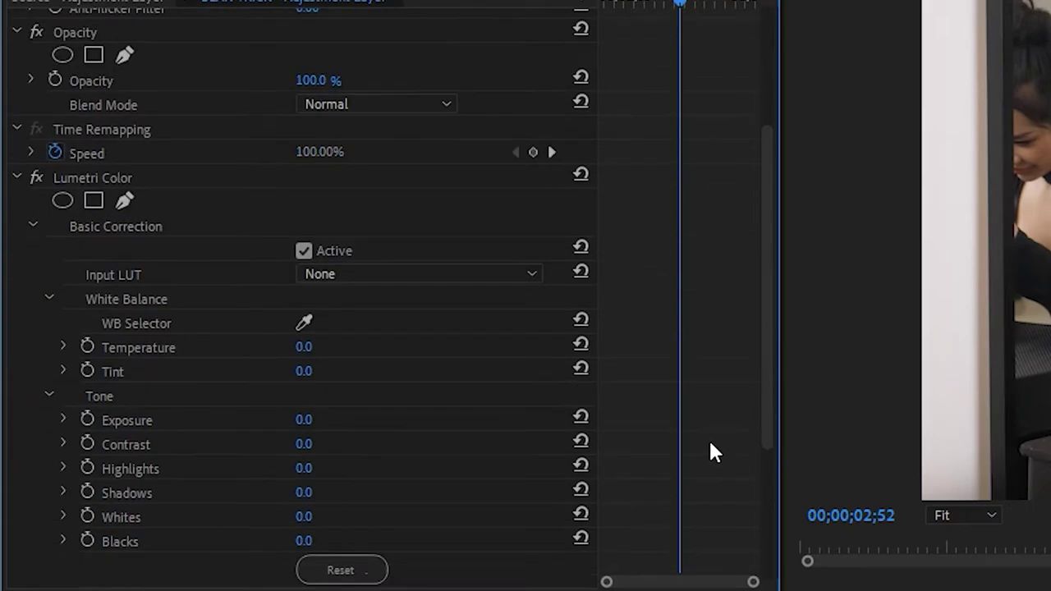
click(33, 545)
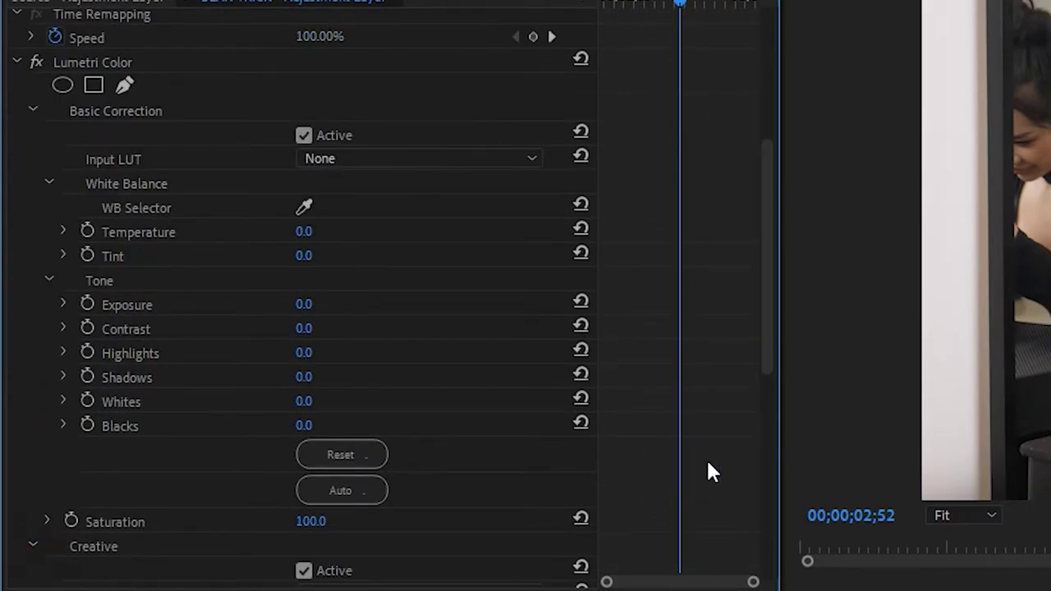
scroll(707, 456, down, 3)
click(377, 390)
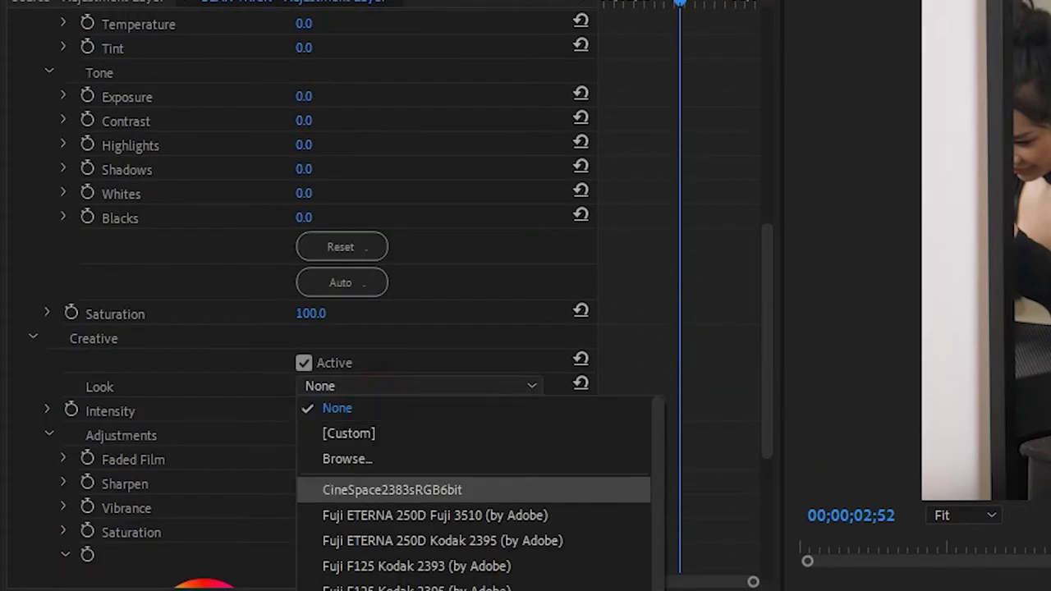
click(379, 565)
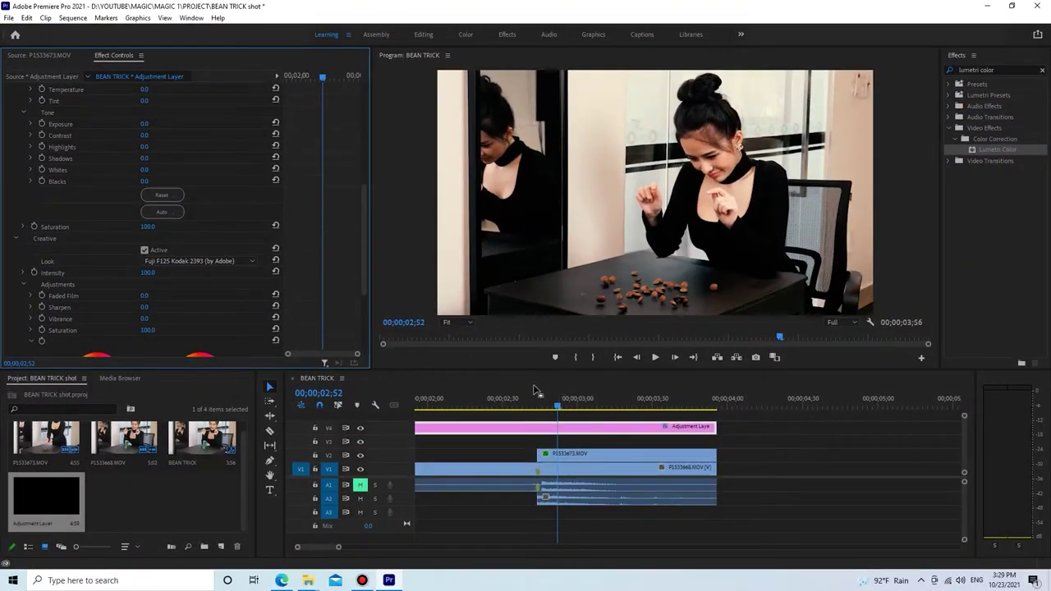
- Play back the graded transition, fit the whole sequence in the timeline, and review the Creative Look choices
click(529, 403)
key(space)
key(backslash)
click(191, 260)
click(183, 284)
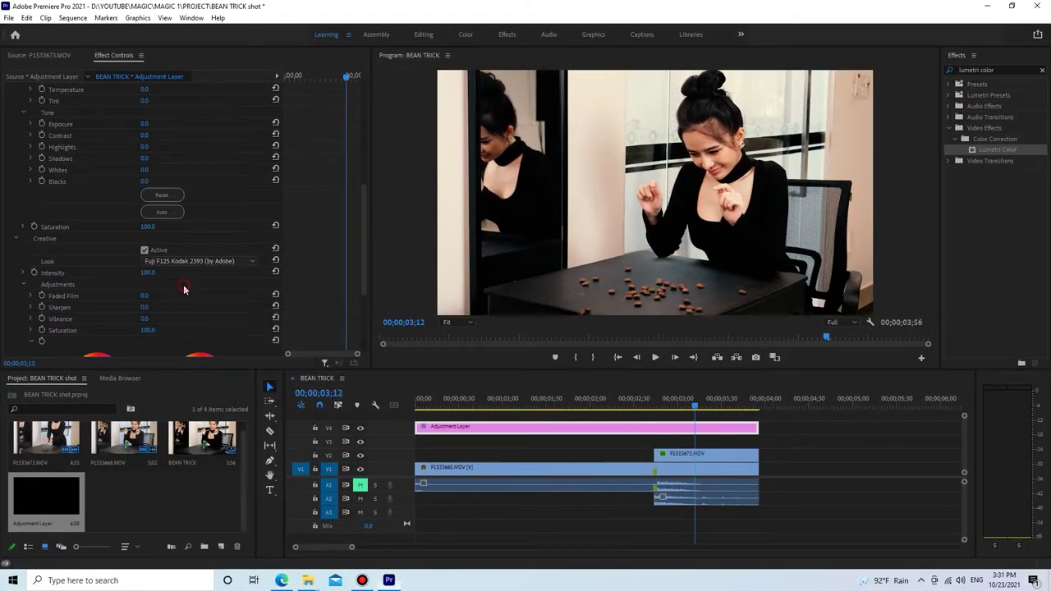
- Change the adjustment layer's Creative Look to Fuji REALA 500D Kodak 2393 (by Adobe)
click(184, 263)
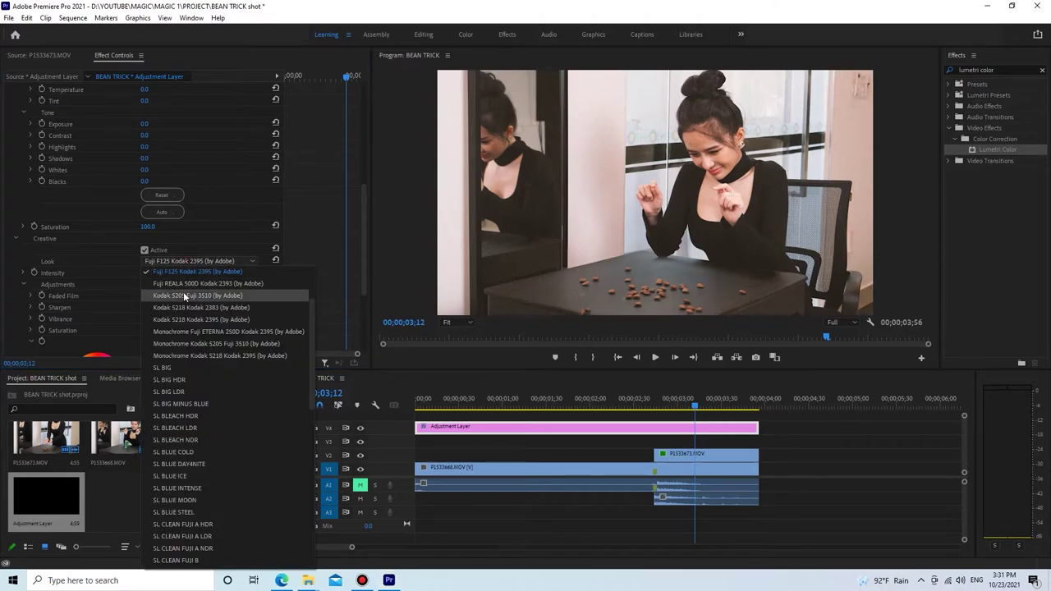
click(182, 285)
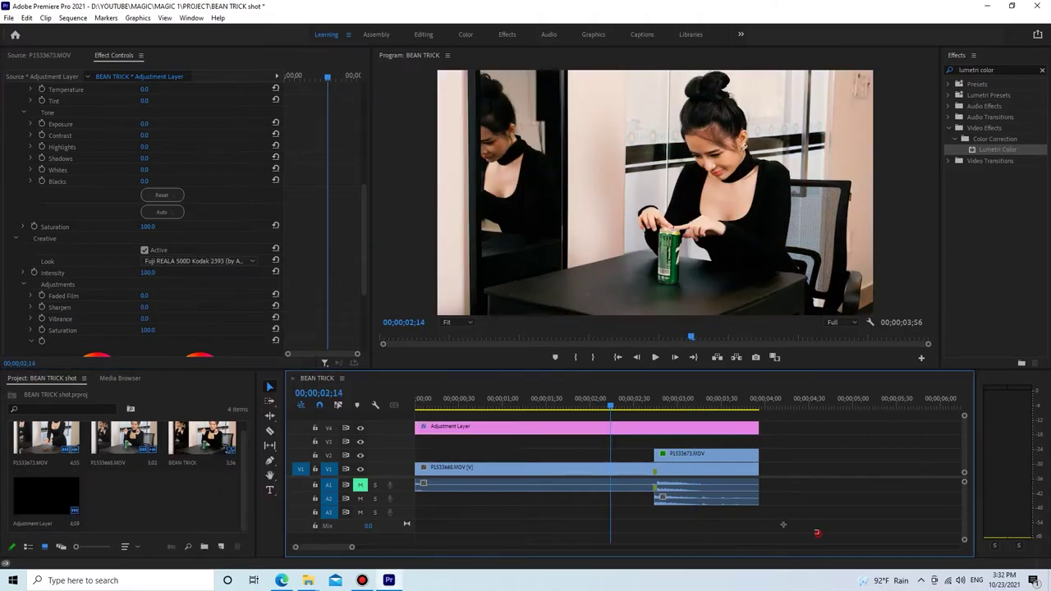
- Nest the adjustment layer and all the timeline clips into a sequence named 16-9
drag(816, 534, 415, 415)
right_click(469, 433)
click(508, 275)
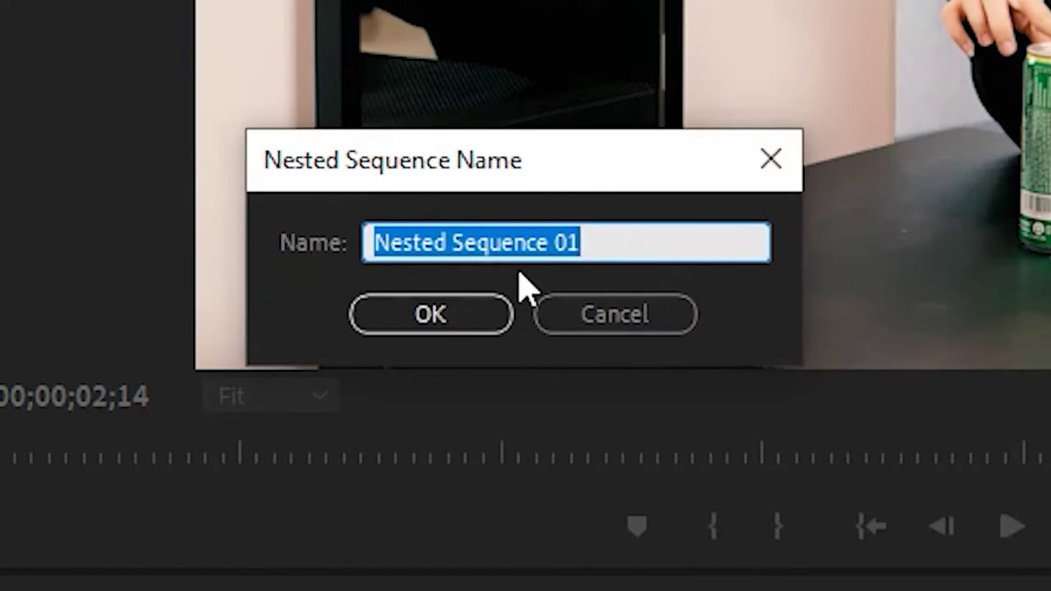
text(16-9)
key(Return)
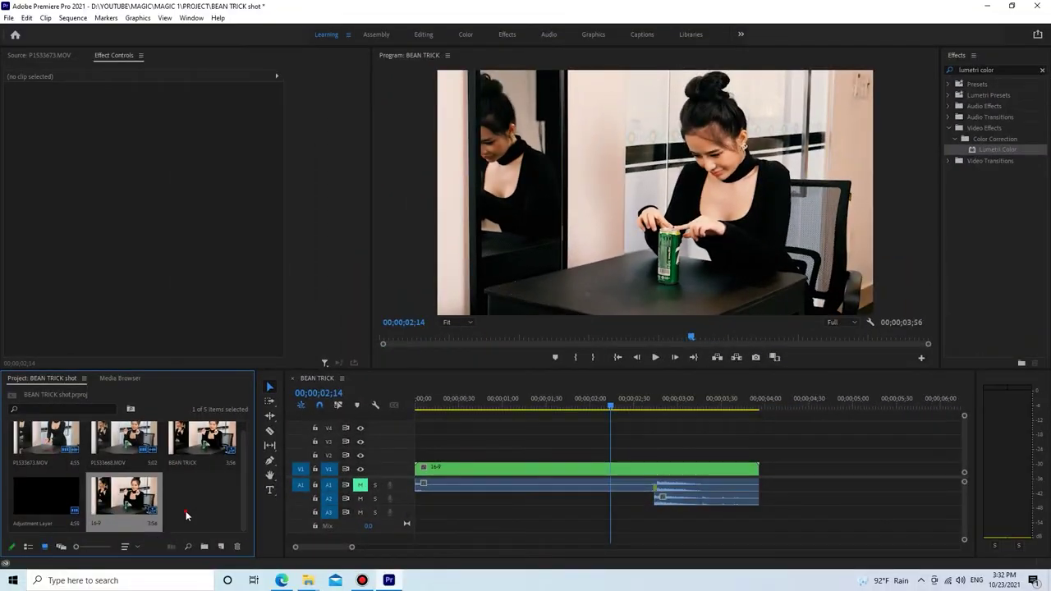
- Change the BEAN TRICK sequence's frame size to 1080 horizontal by 1920 vertical and accept deleting its preview files
right_click(196, 433)
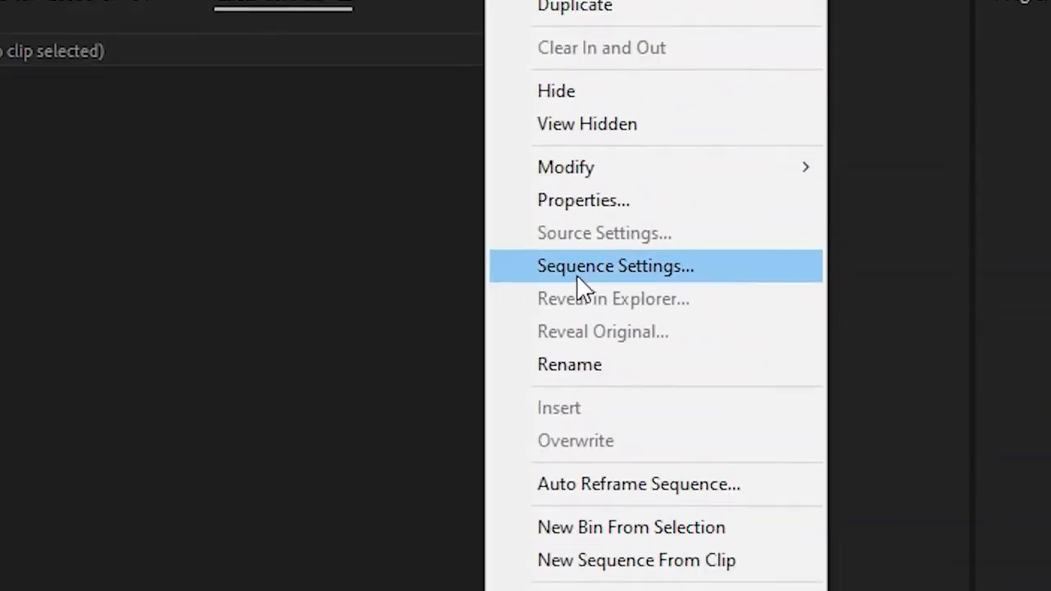
click(576, 274)
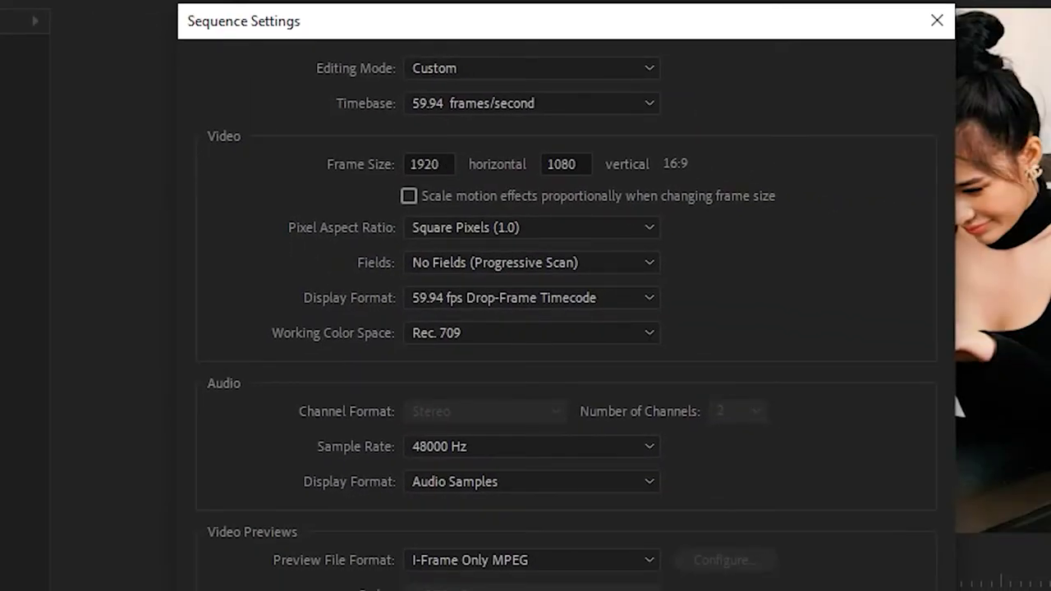
click(446, 163)
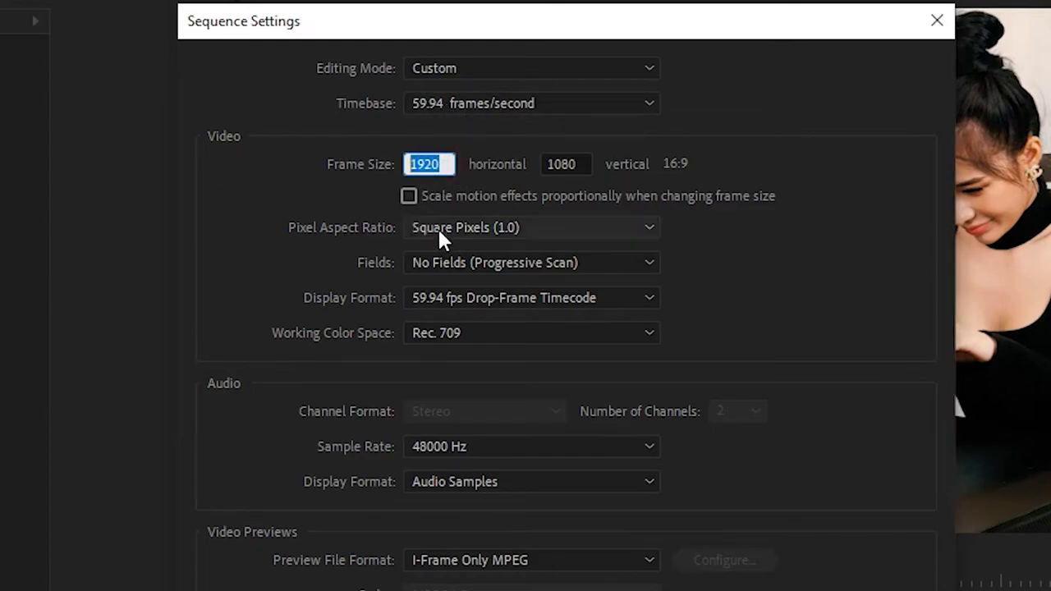
text(1080)
key(Tab)
text(192)
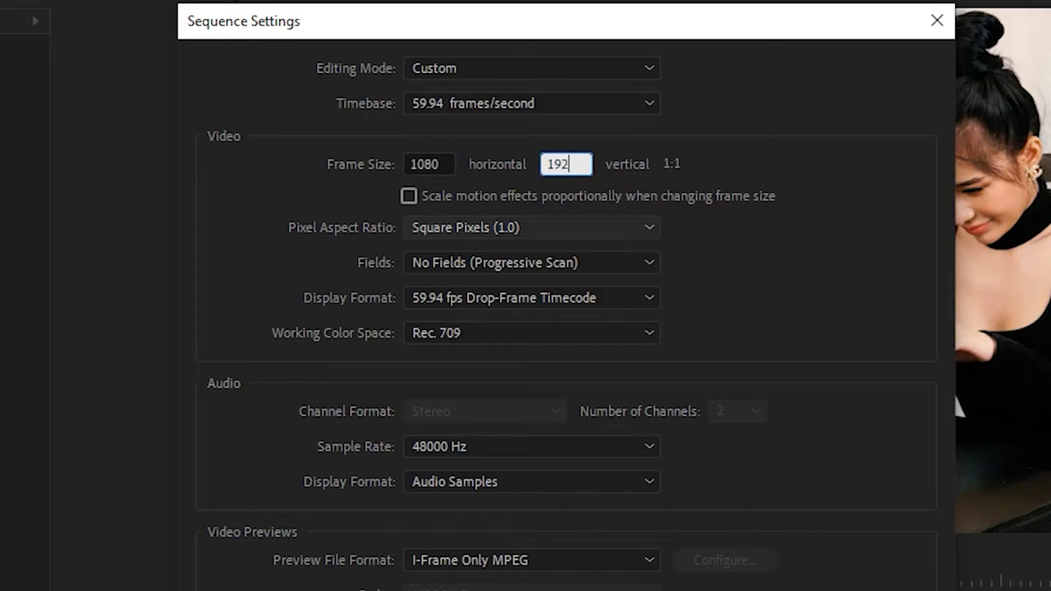
text(0)
key(Return)
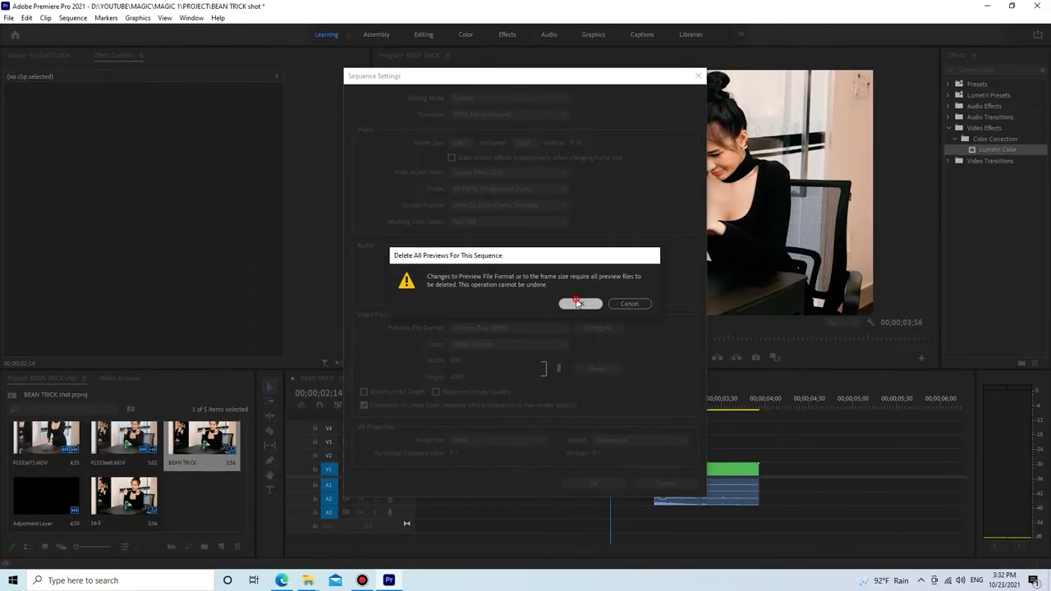
click(676, 504)
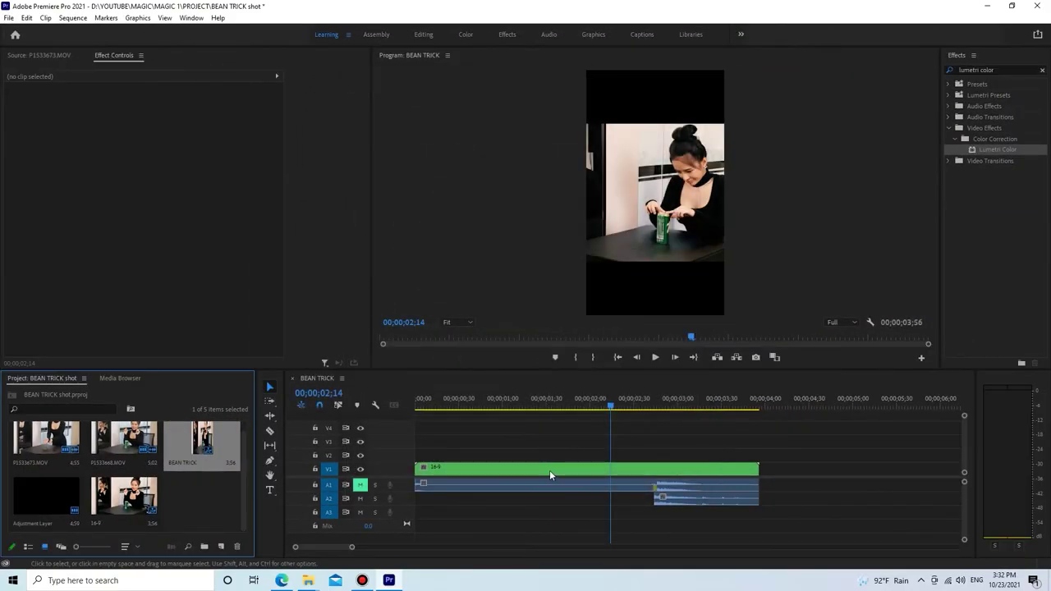
- Scale the nested 16-9 clip to 180, shift its horizontal position to 331, and check the vertical framing through the shot
click(549, 470)
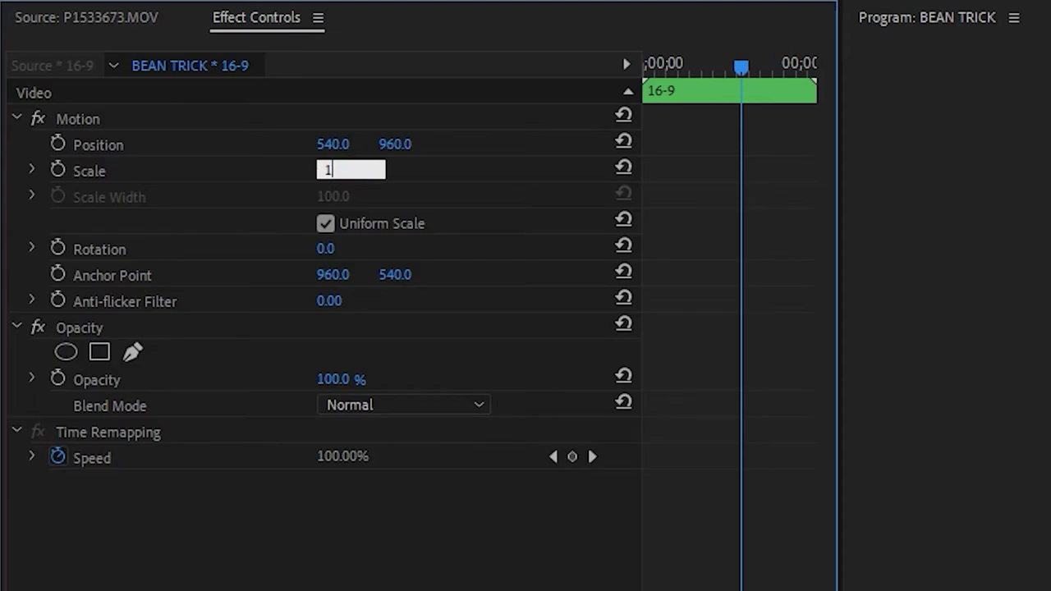
drag(333, 144, 186, 144)
click(387, 481)
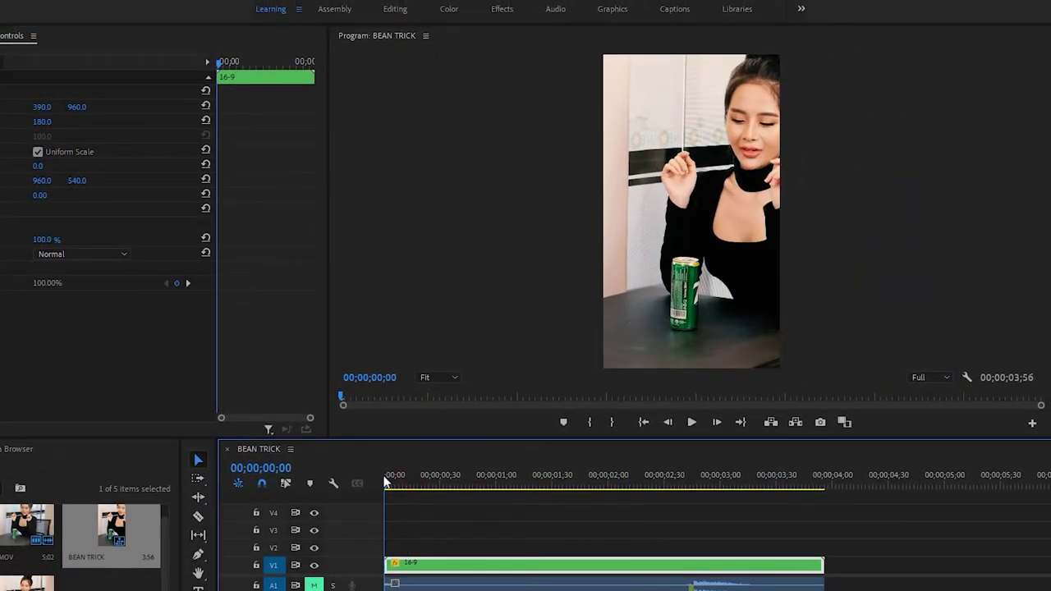
drag(41, 109, 23, 109)
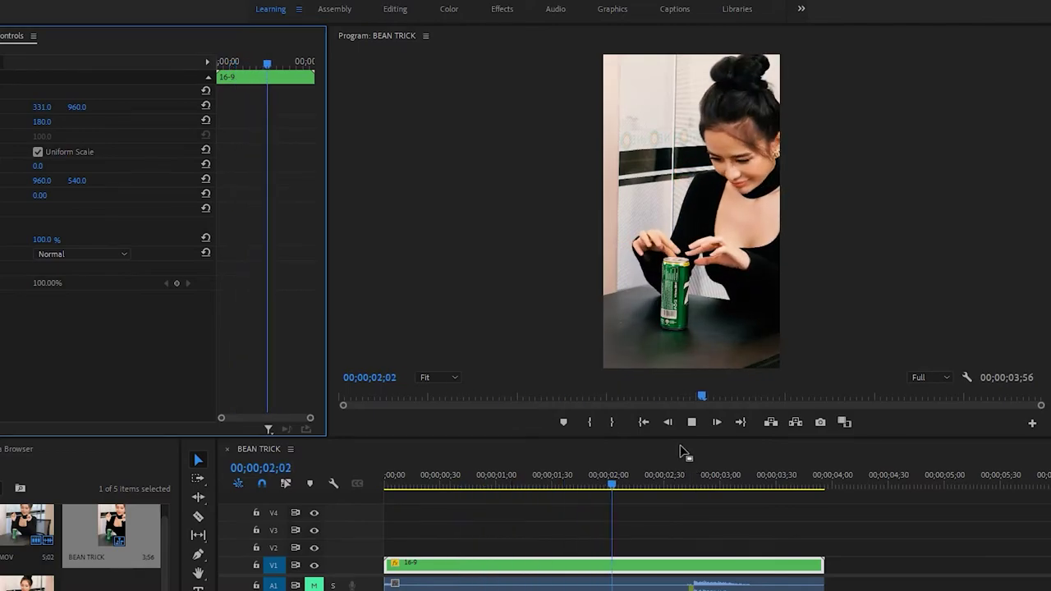
click(753, 479)
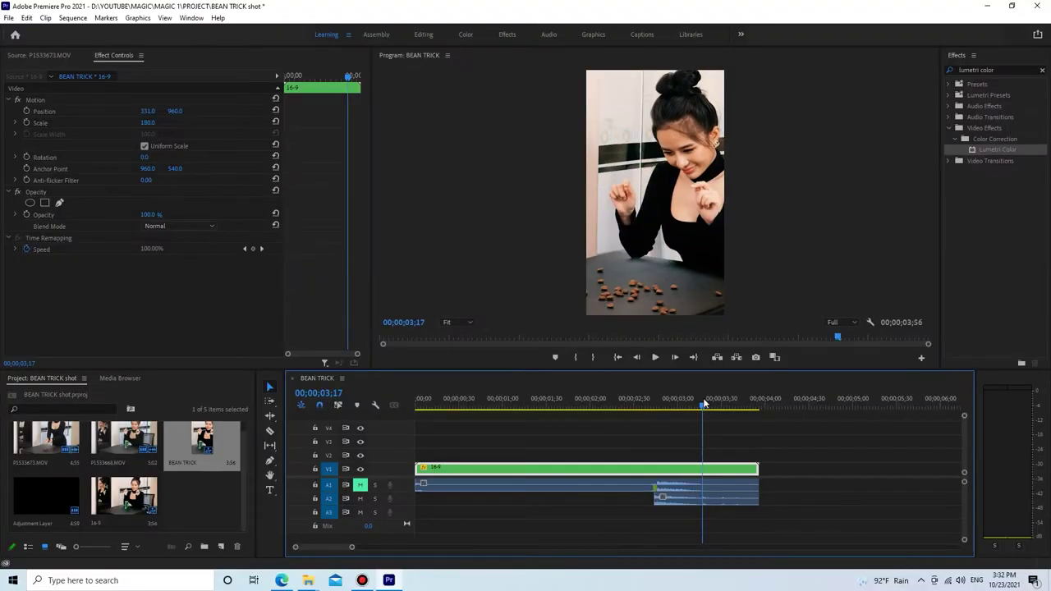
- Open the export settings for the BEAN TRICK sequence and choose the H.264 preset Match Source - High bitrate
key(ctrl+m)
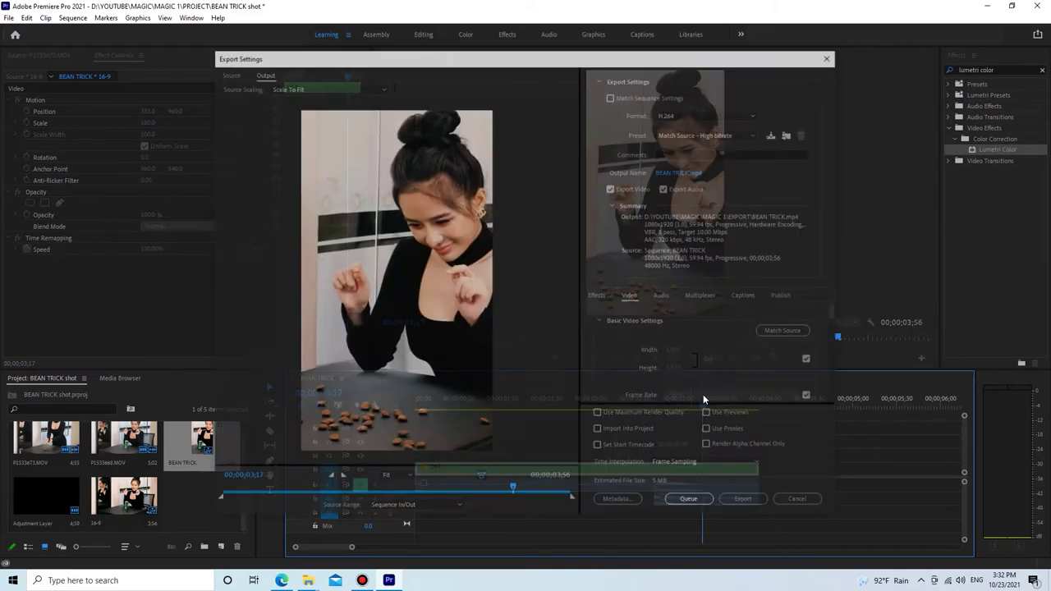
click(739, 158)
click(611, 229)
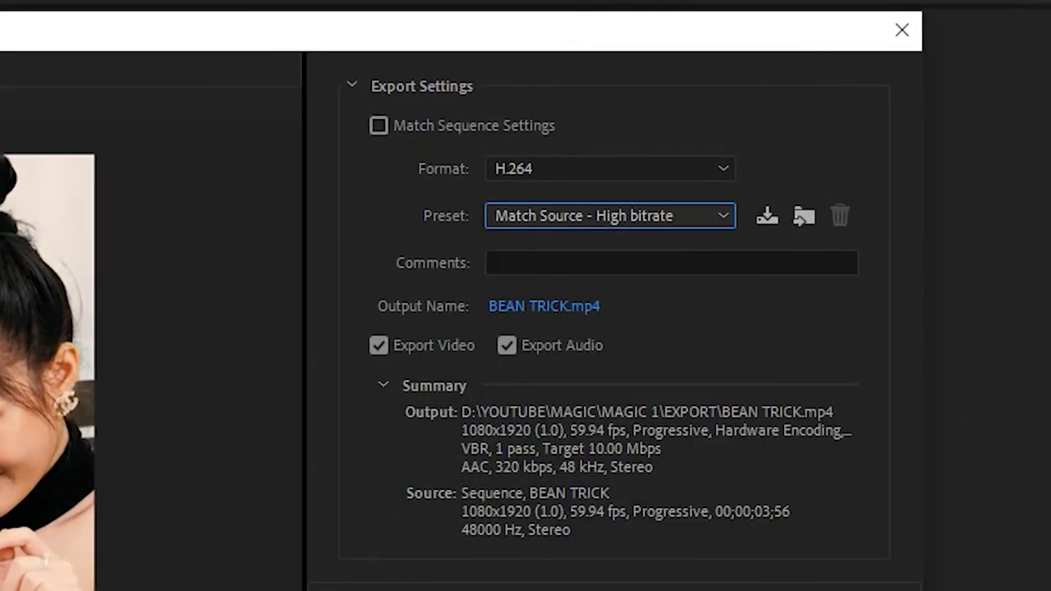
- Name the output file GIRL WITH BEAN TRICK in the EXPORT folder and export the video
click(547, 302)
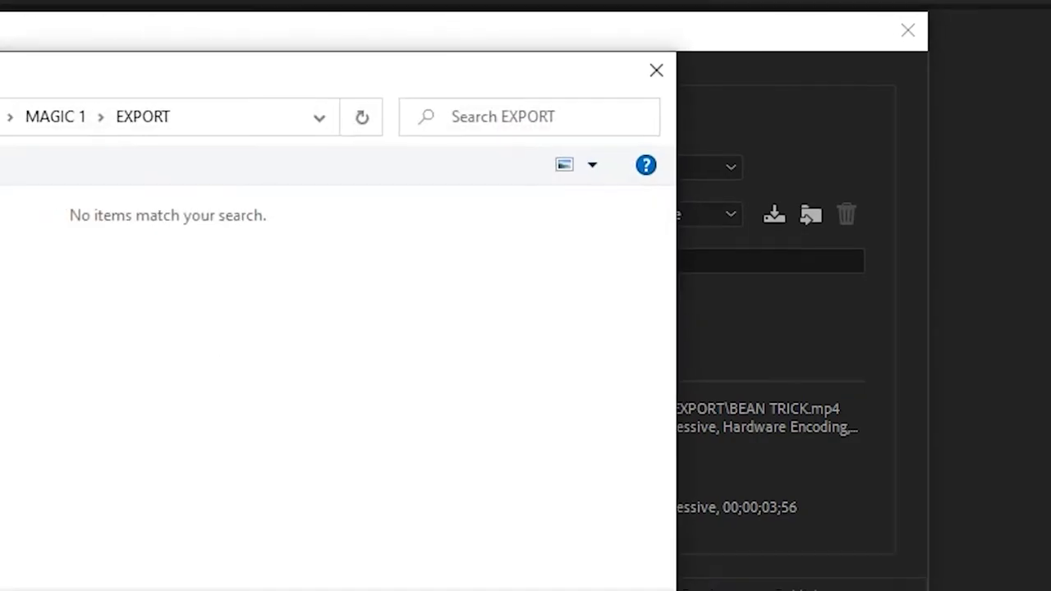
key(Home)
text(GIRL U)
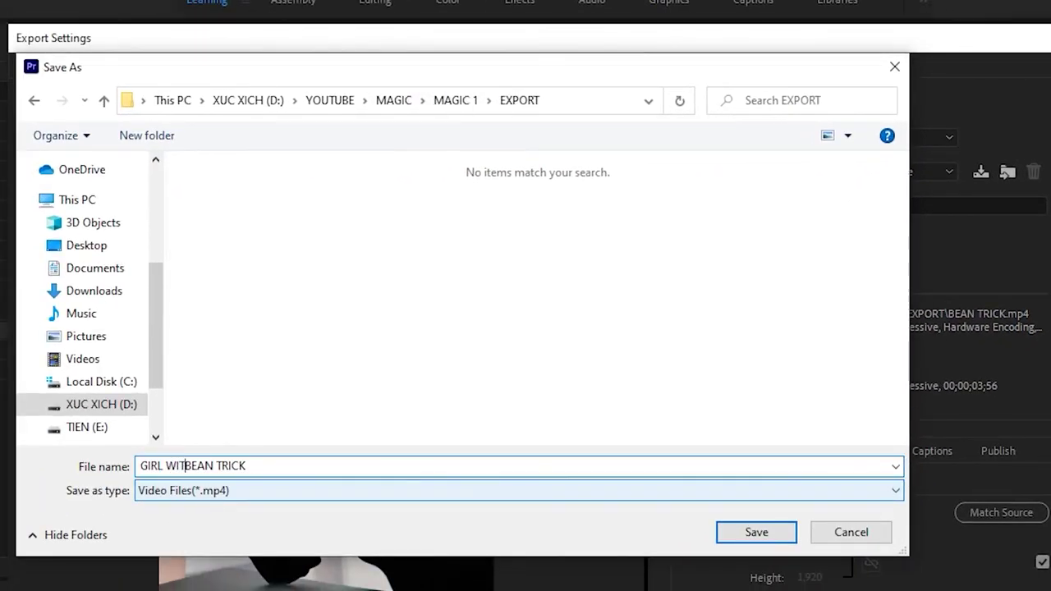
key(Return)
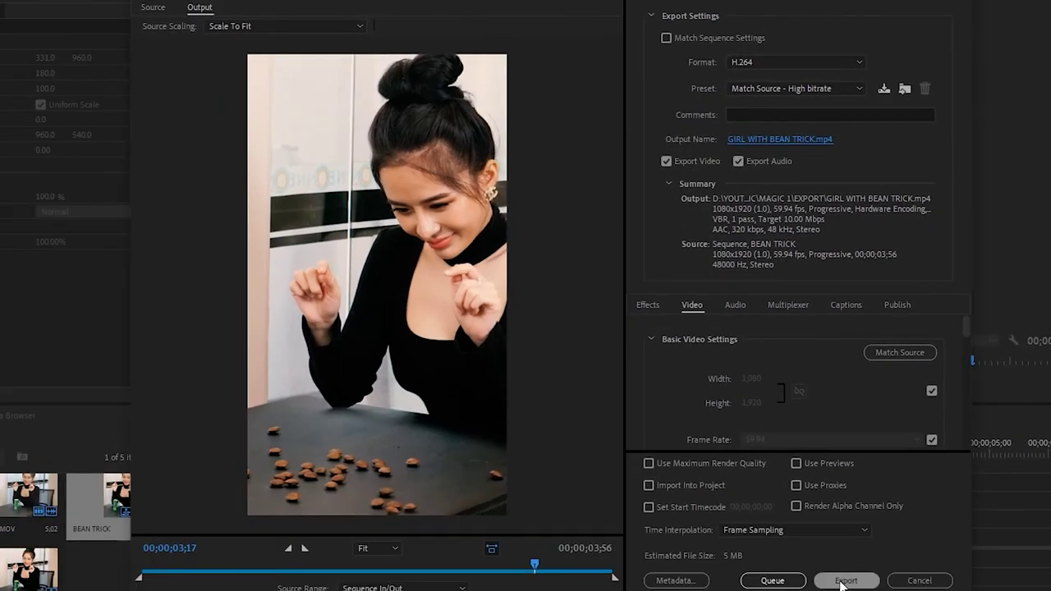
click(844, 581)
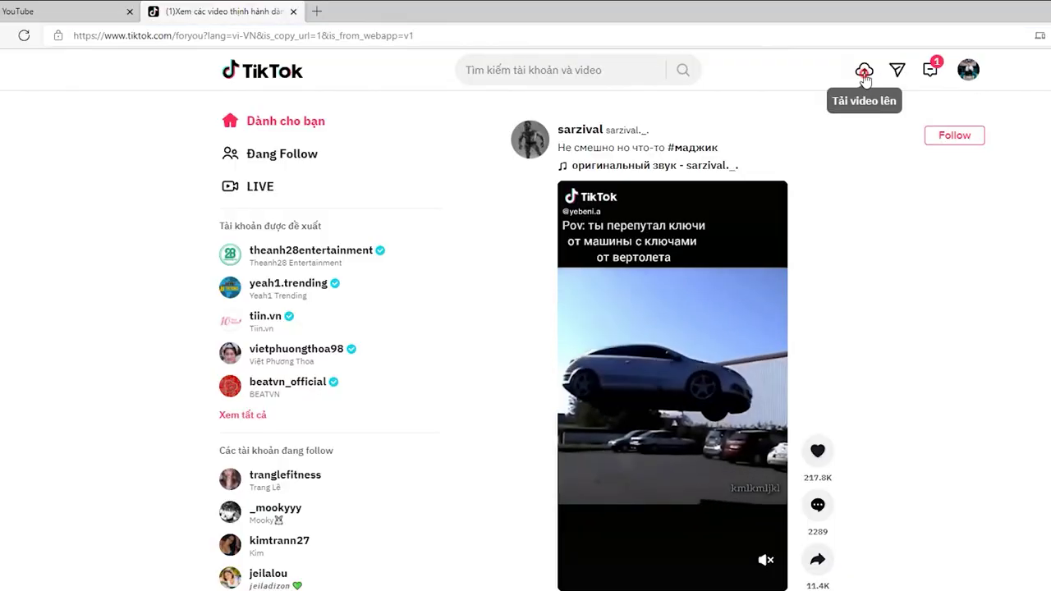
- Switch to TikTok in the browser, load the exported GIRL WITH BEAN TRICK video for upload, and open its caption for editing
click(863, 73)
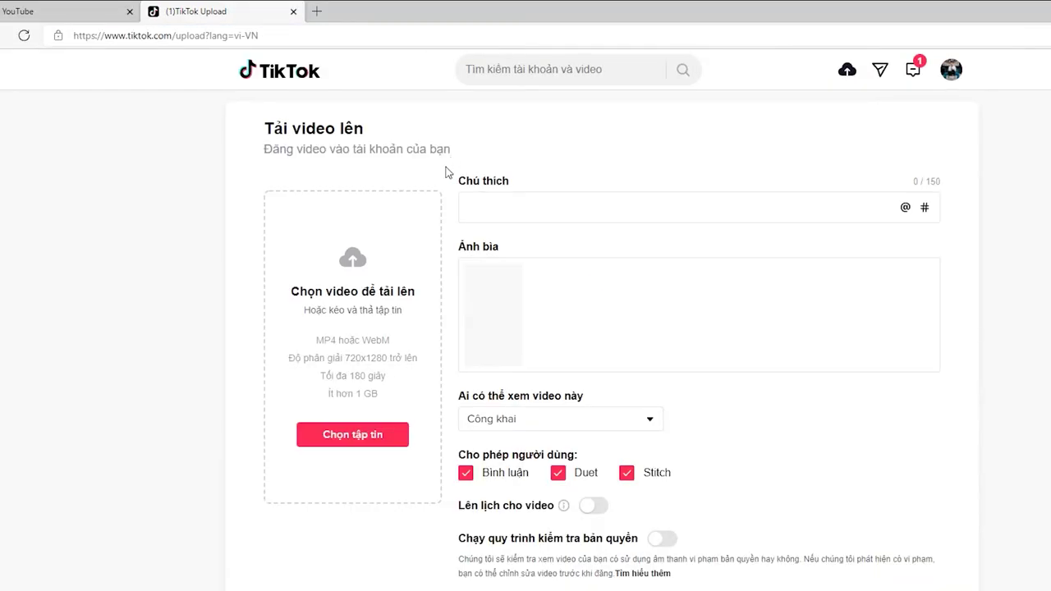
click(372, 292)
double_click(102, 115)
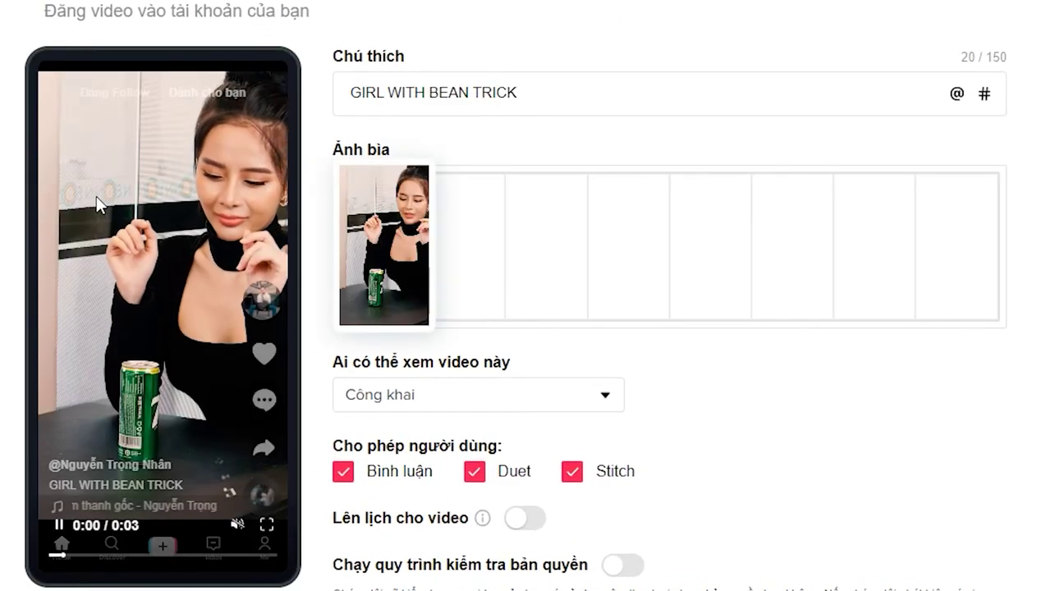
click(579, 83)
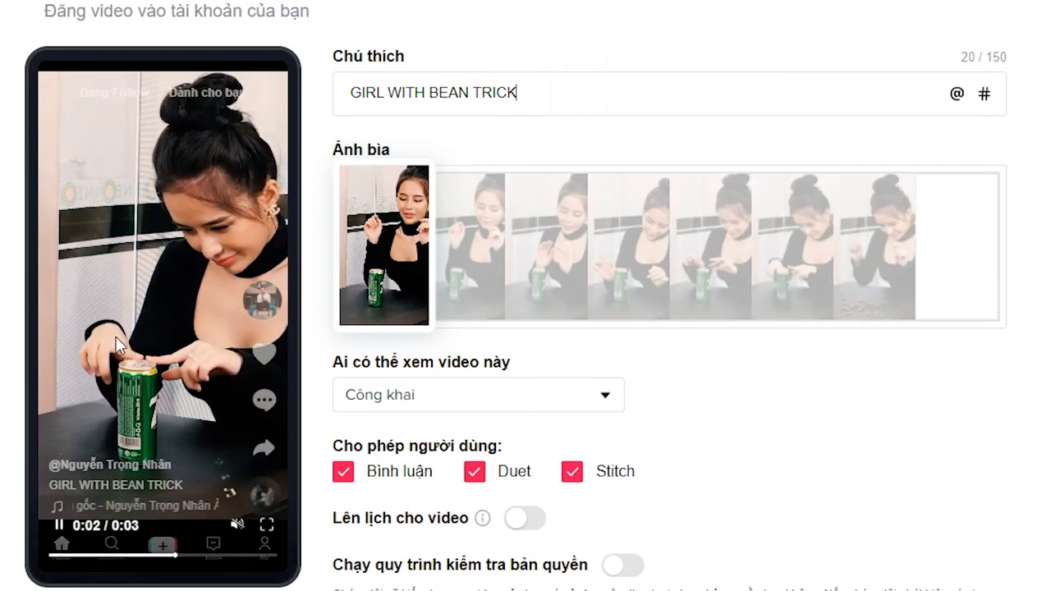